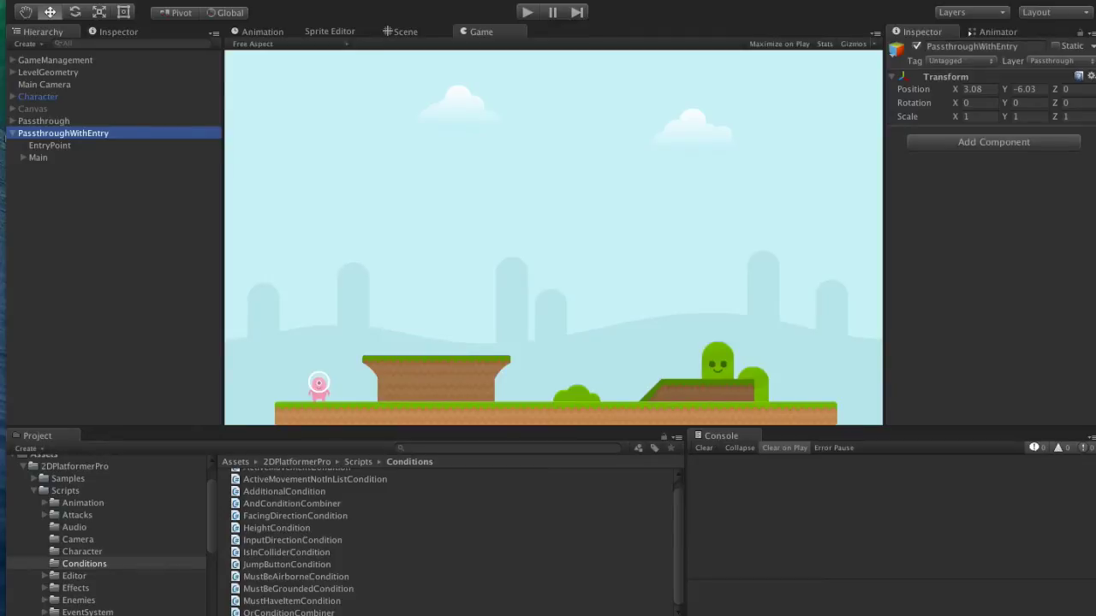
Playtest the level, running and jumping across the brown and sloped platforms, then stop play mode
click(527, 12)
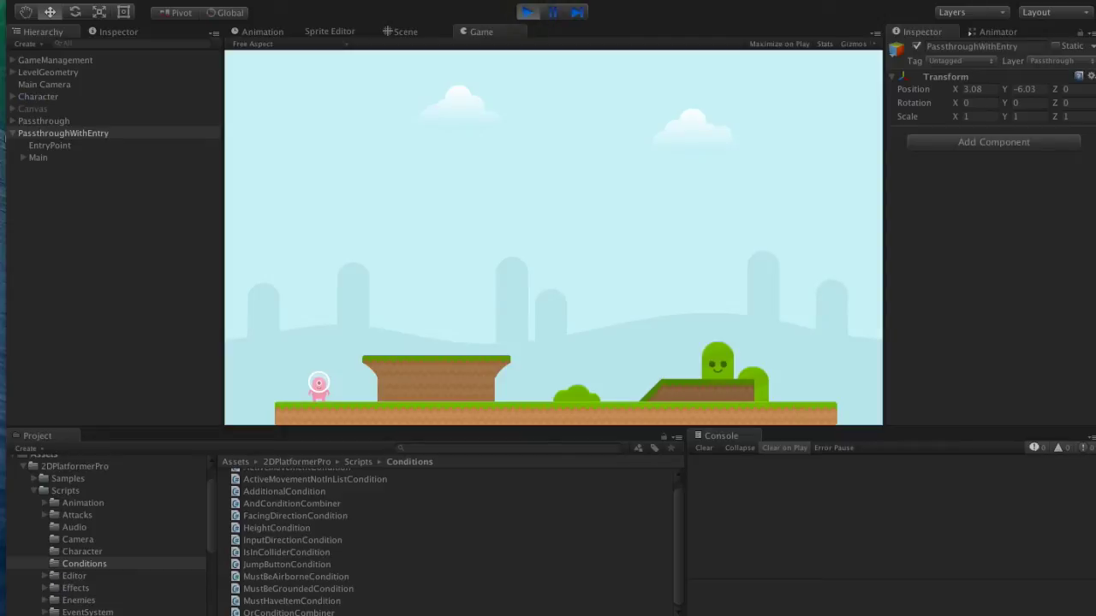
key(Right)
key(space)
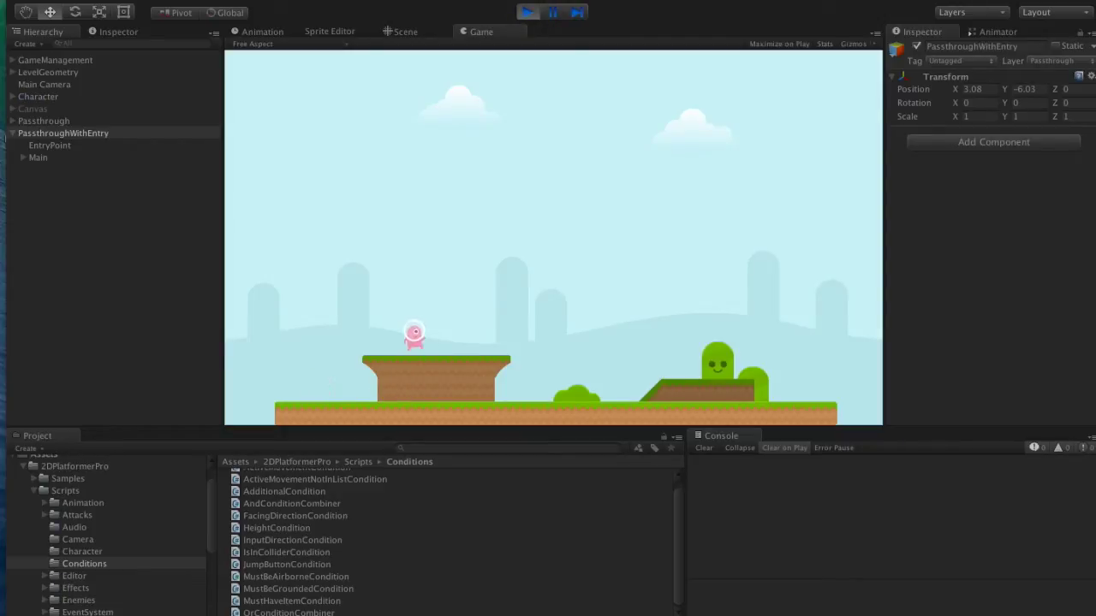
key(Right)
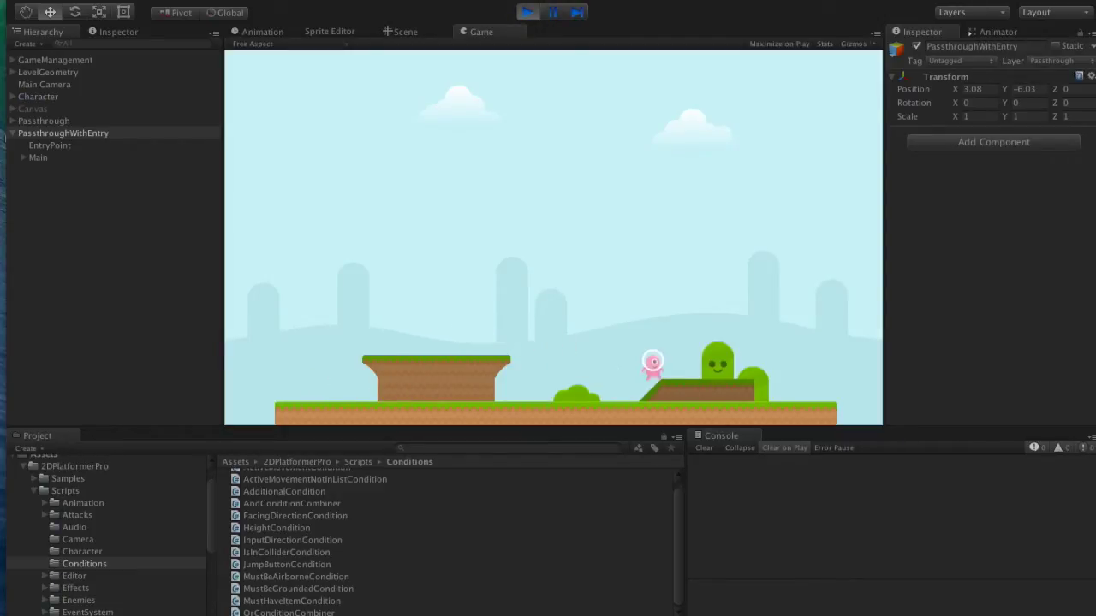
key(space)
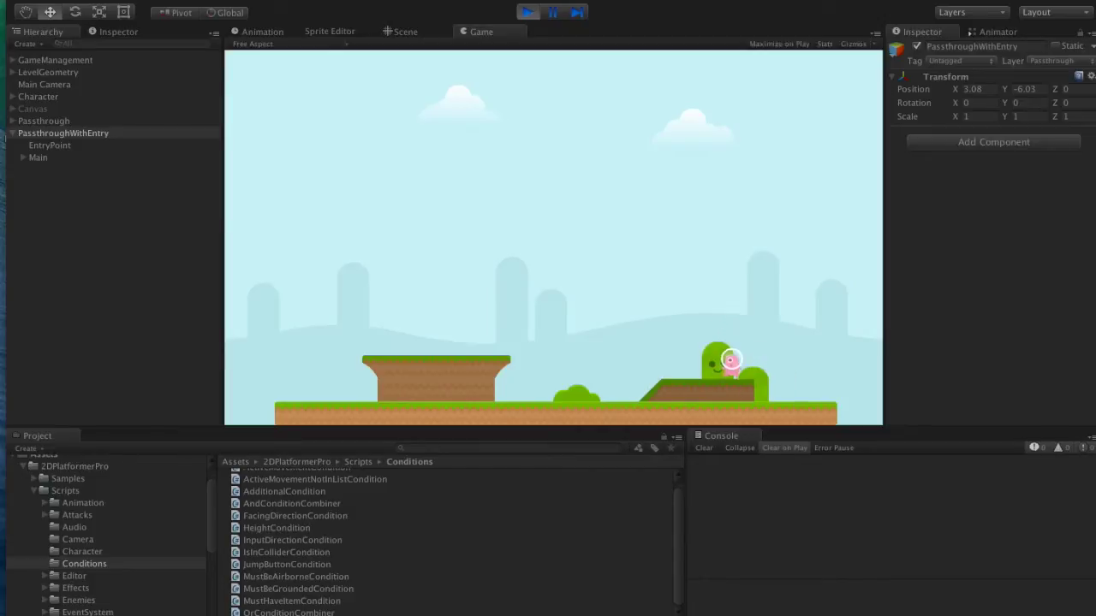
key(Left)
key(Right)
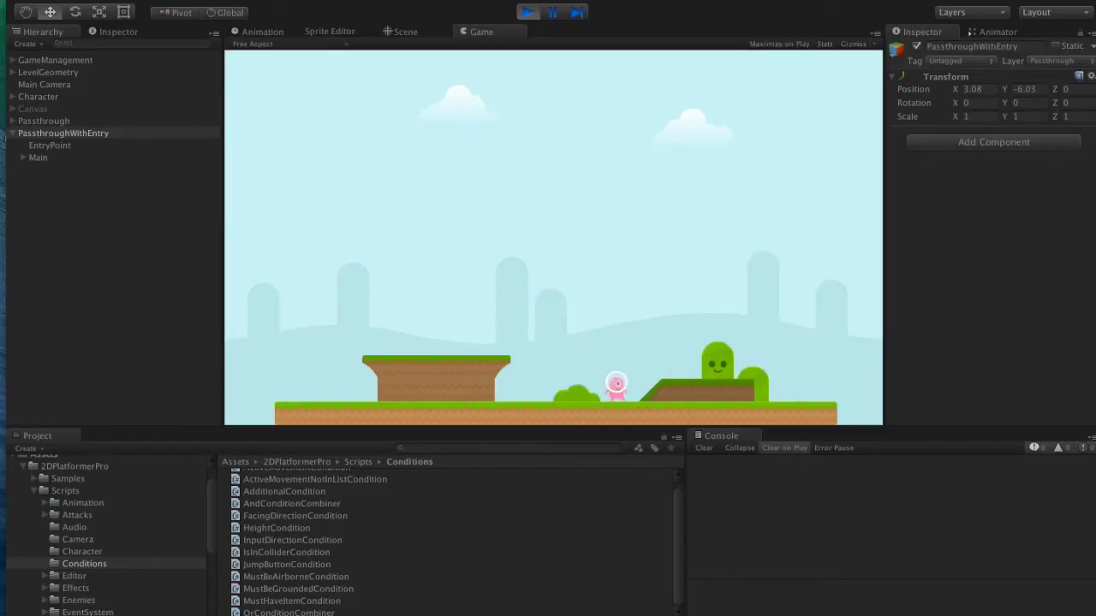
key(space)
key(Left)
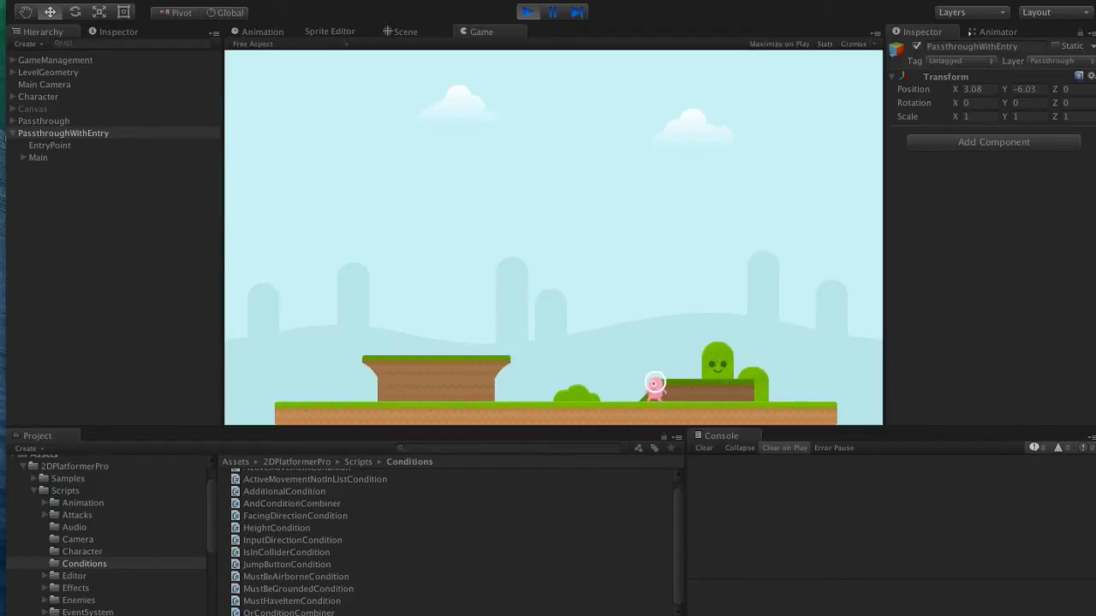
key(Right)
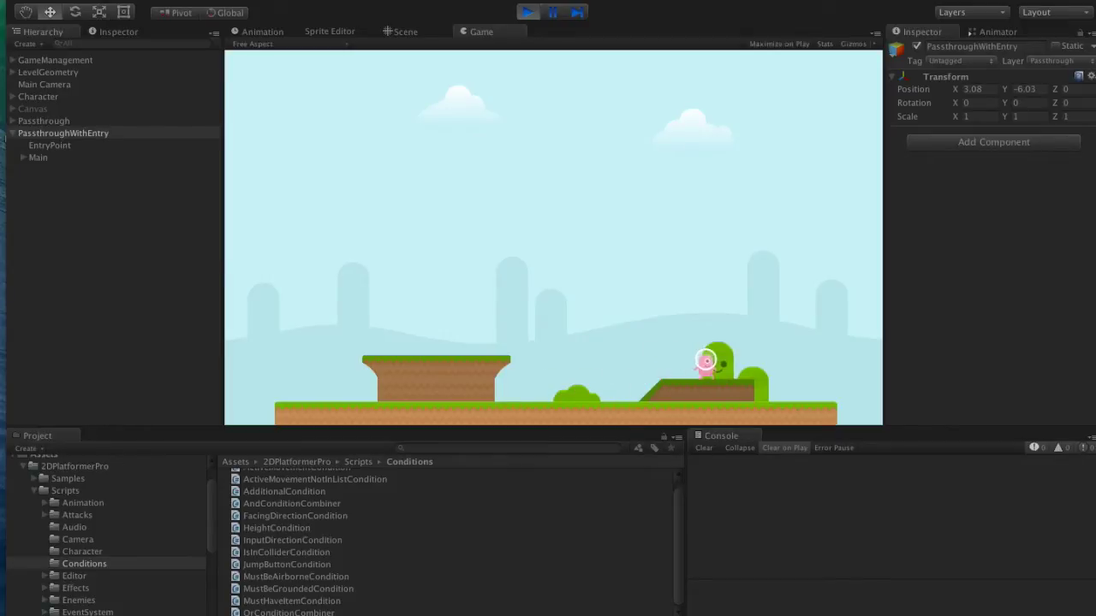
key(Left)
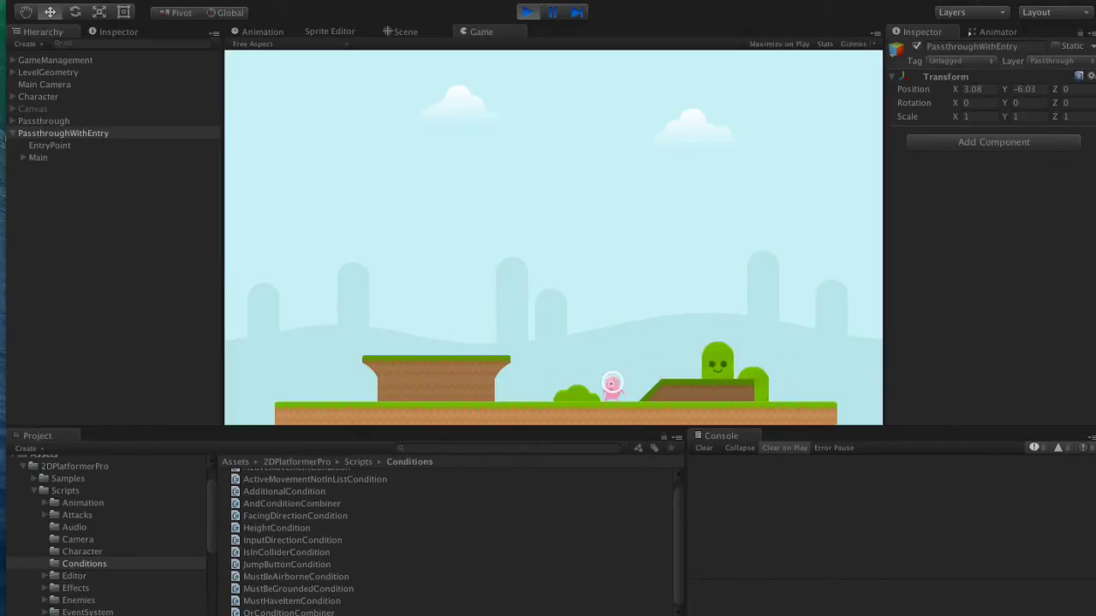
key(Right)
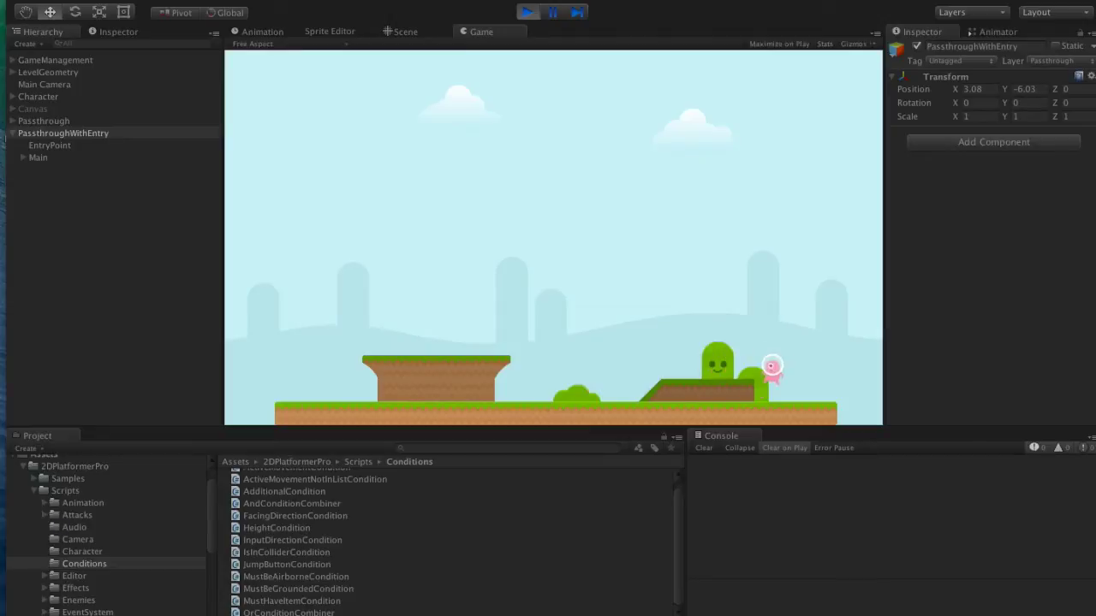
key(Left)
key(Right)
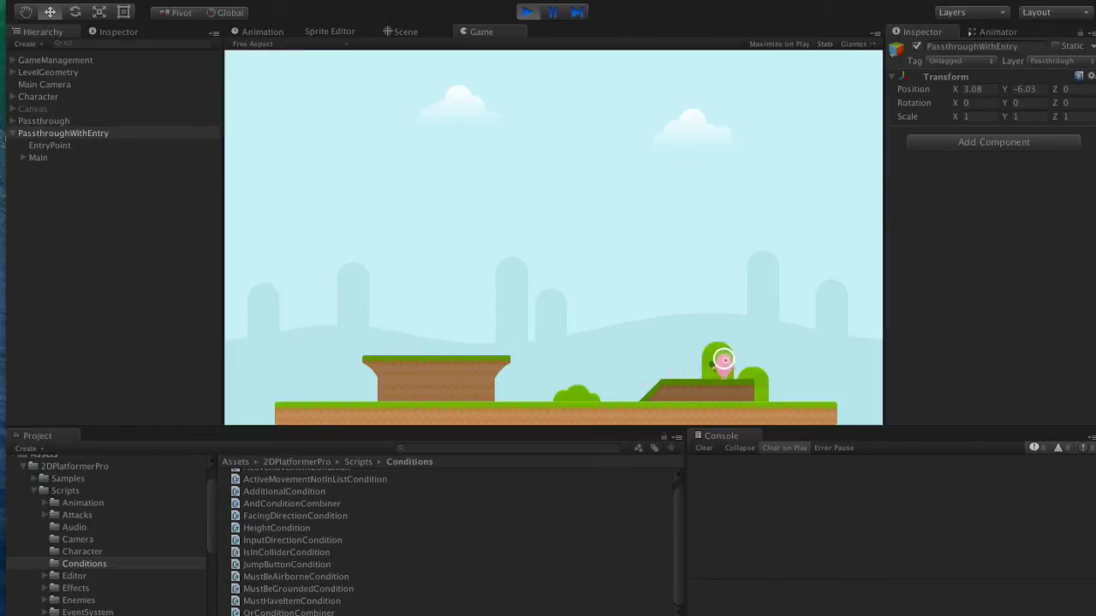
key(Left)
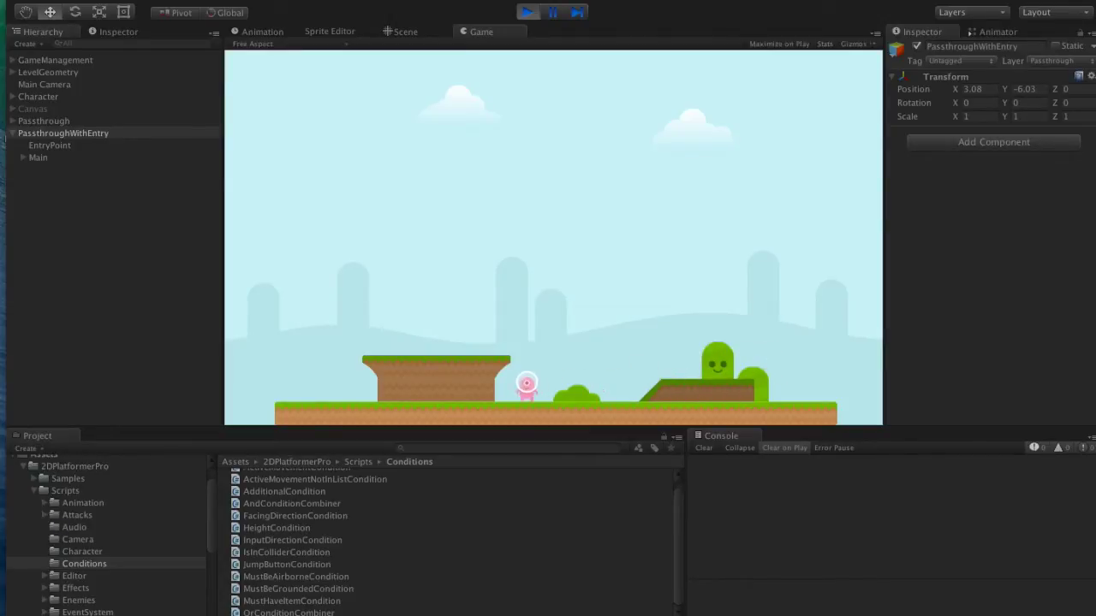
key(Right)
key(Left)
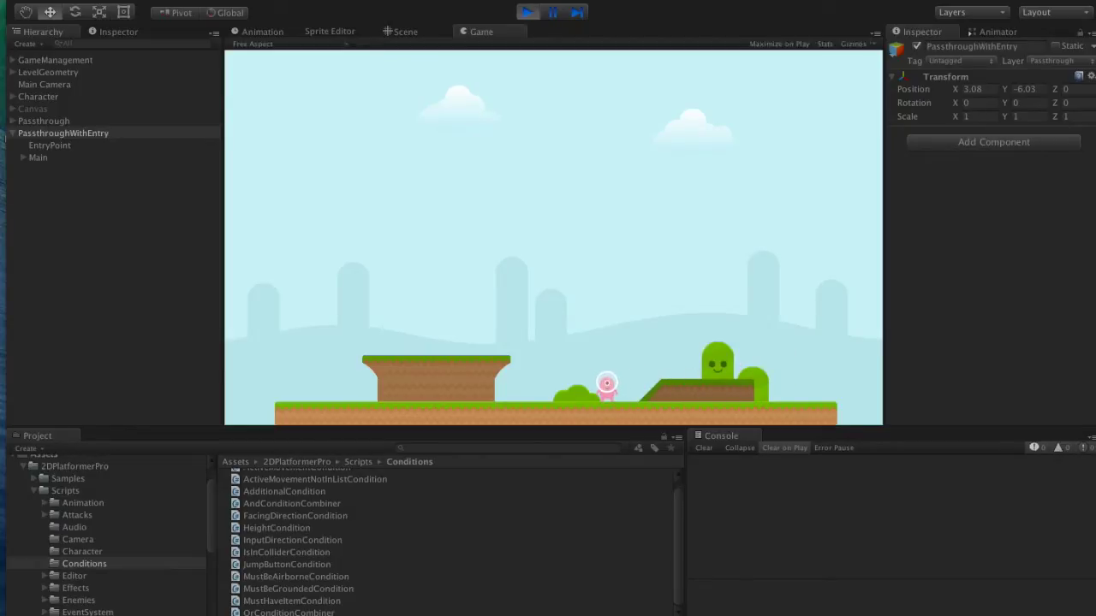
key(ctrl+p)
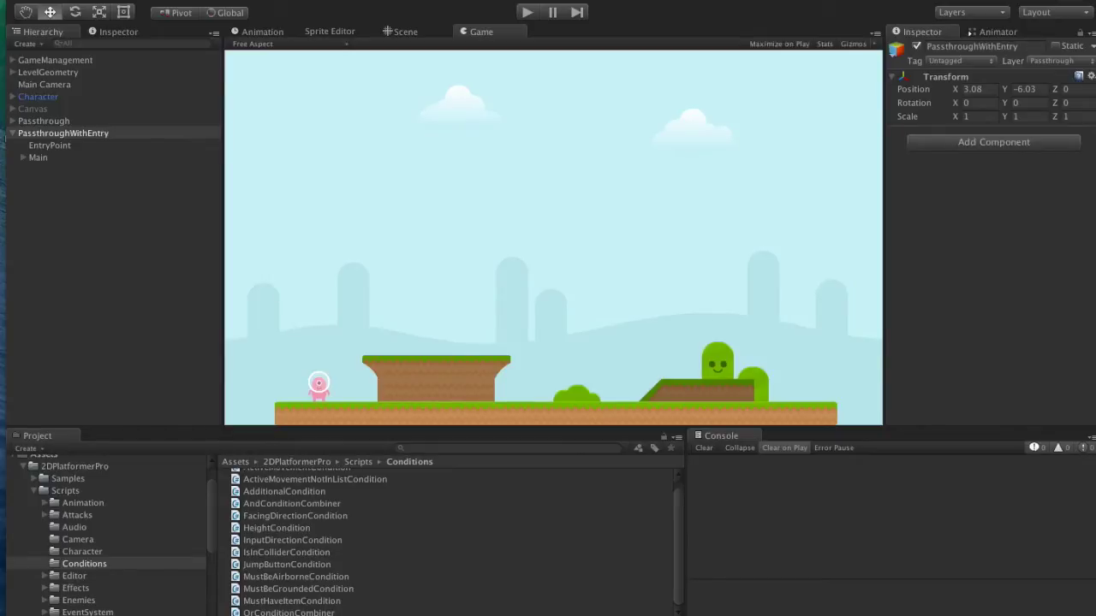
Add the Platform script component to the EntryPoint object
click(49, 145)
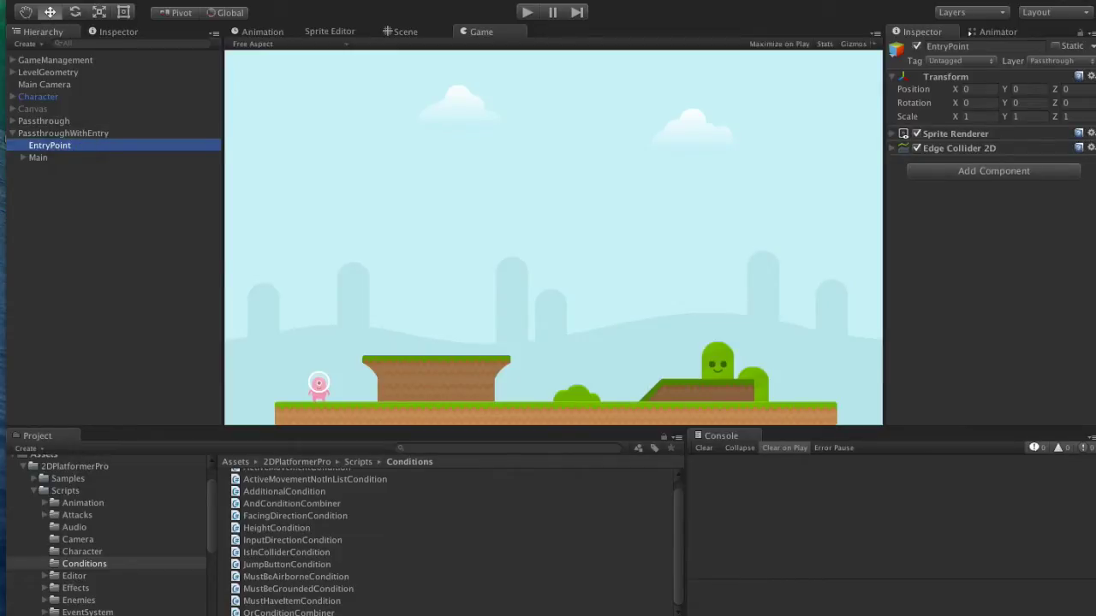
key(ctrl+shift+a)
text(Plat)
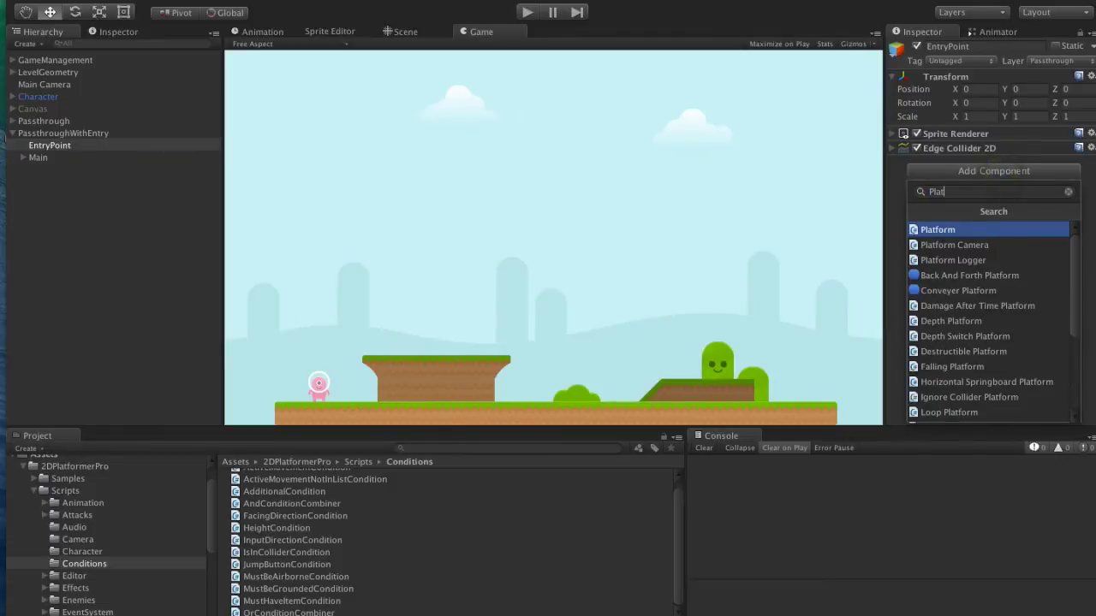
key(Escape)
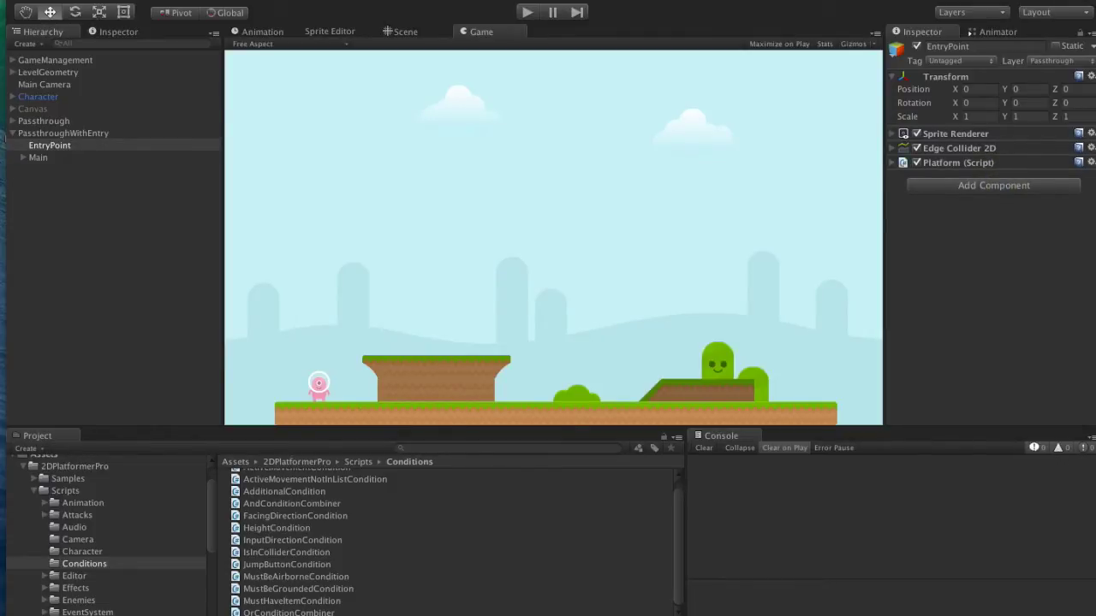
Inspect the Platform component's settings on EntryPoint
click(893, 163)
click(893, 163)
click(890, 162)
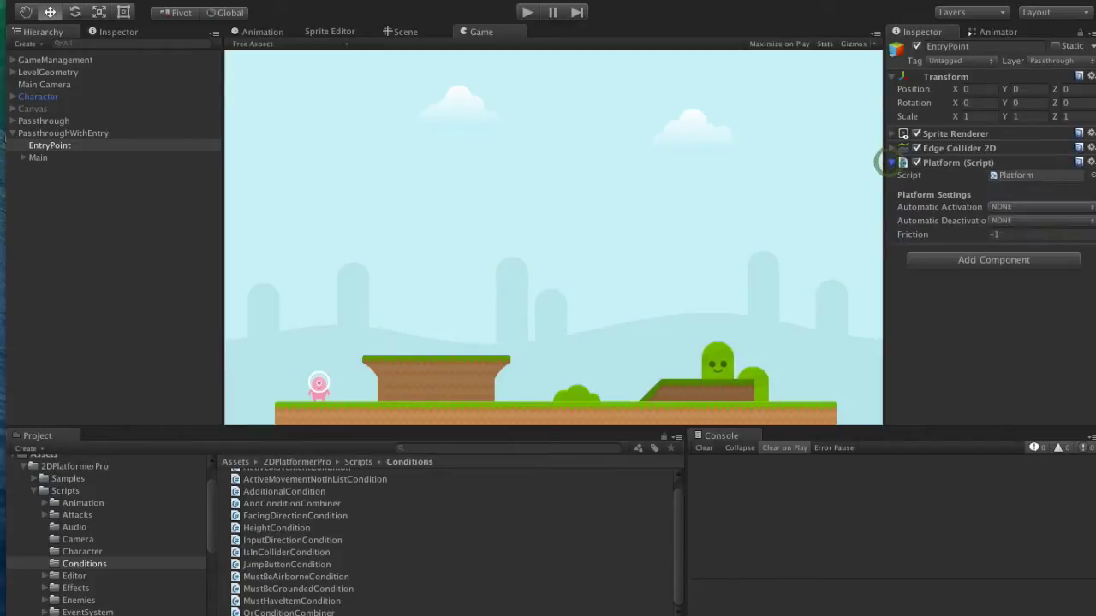
click(890, 163)
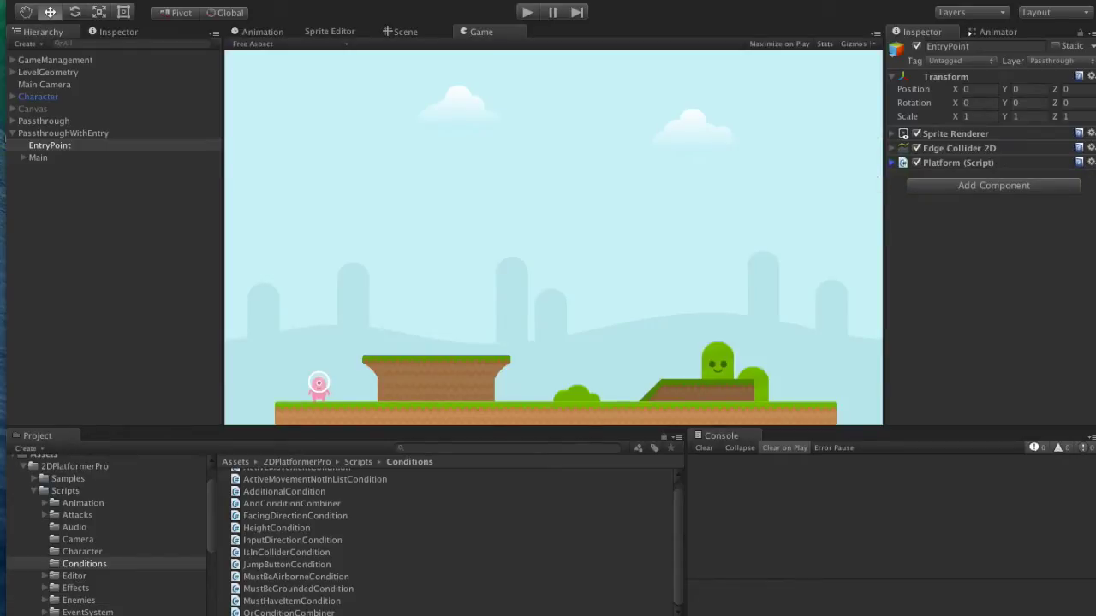
click(977, 185)
Add a Height Condition component to EntryPoint
text(Hei)
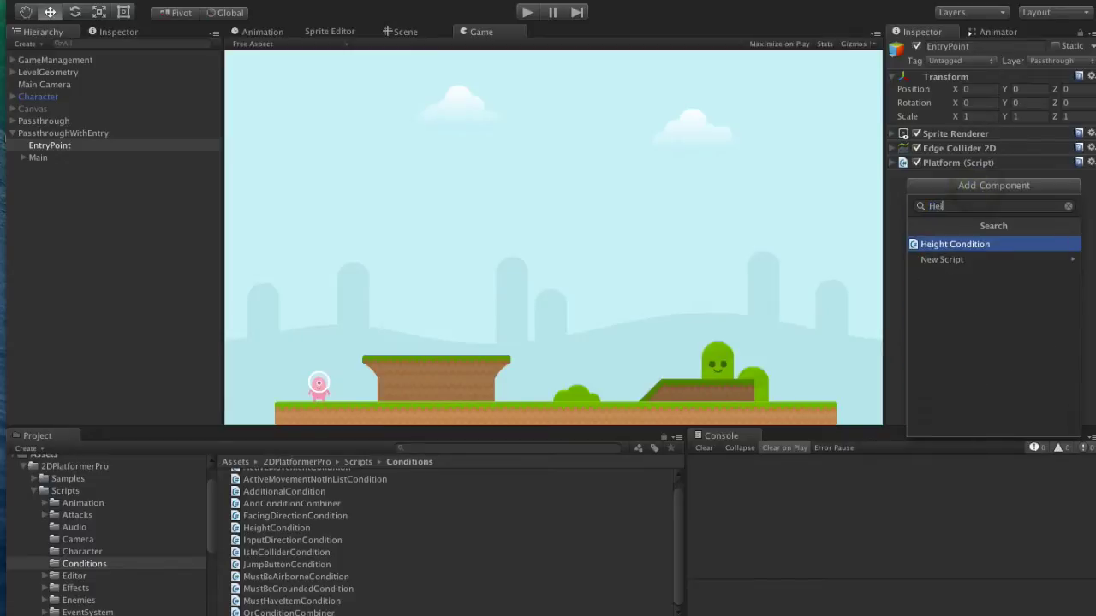
text(ght)
key(Return)
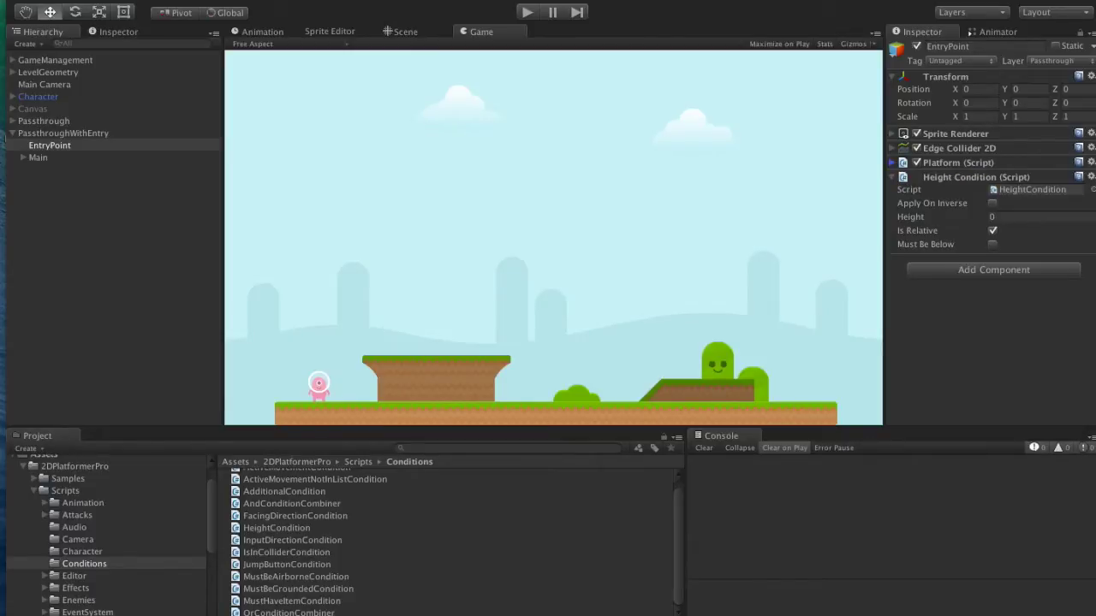
click(992, 217)
Frame EntryPoint in the Scene view, set the Height Condition to 0.1, and start play mode
click(404, 32)
key(f)
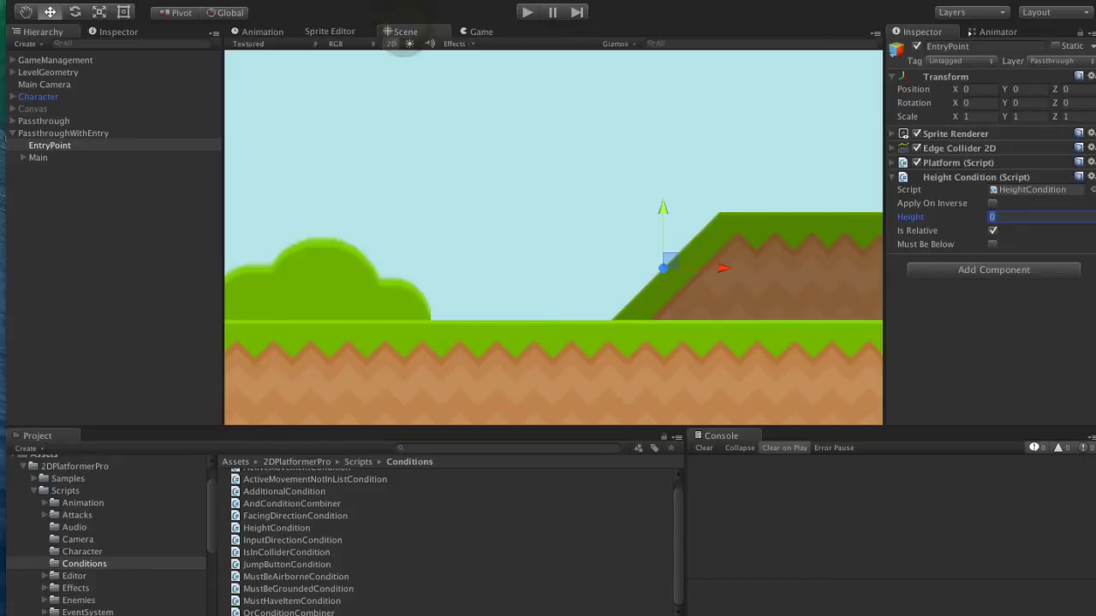
click(47, 145)
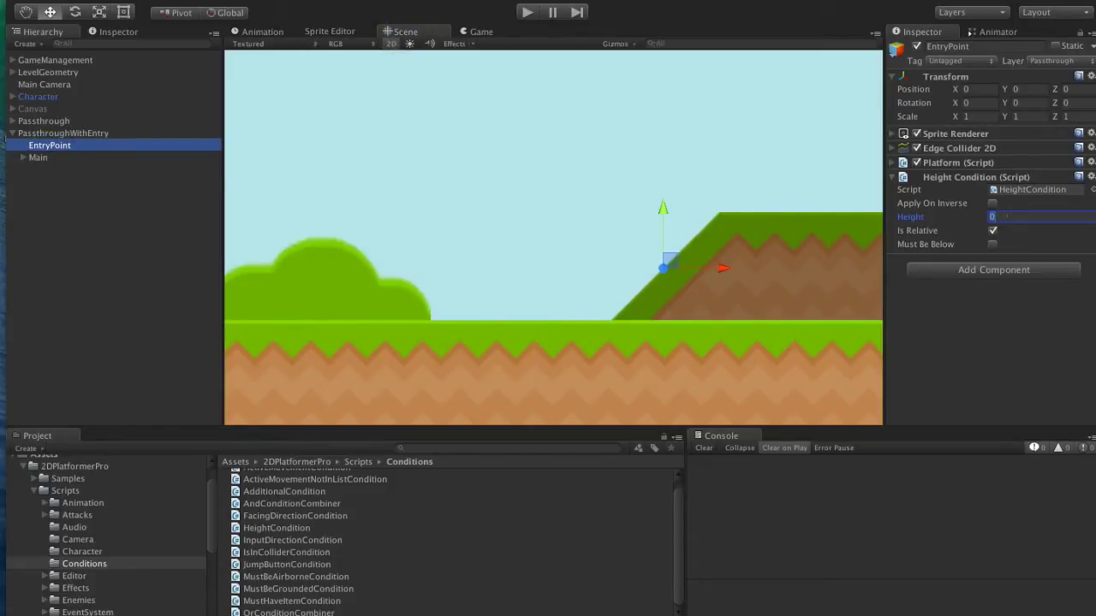
text(1)
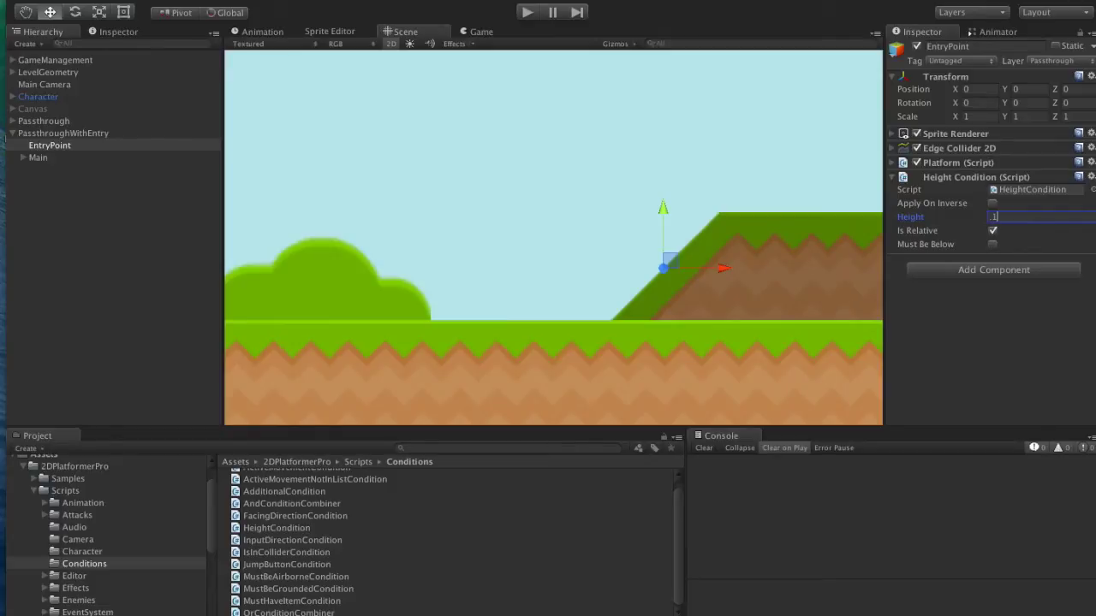
click(528, 12)
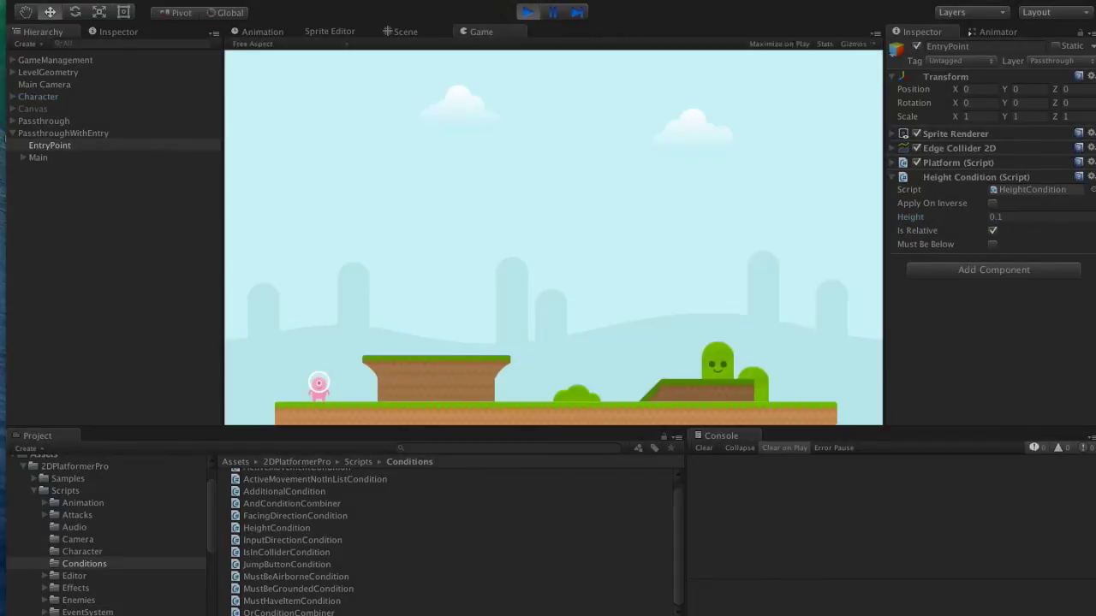
Walk and jump the character back and forth over the ramp, then stop play mode
key(Right)
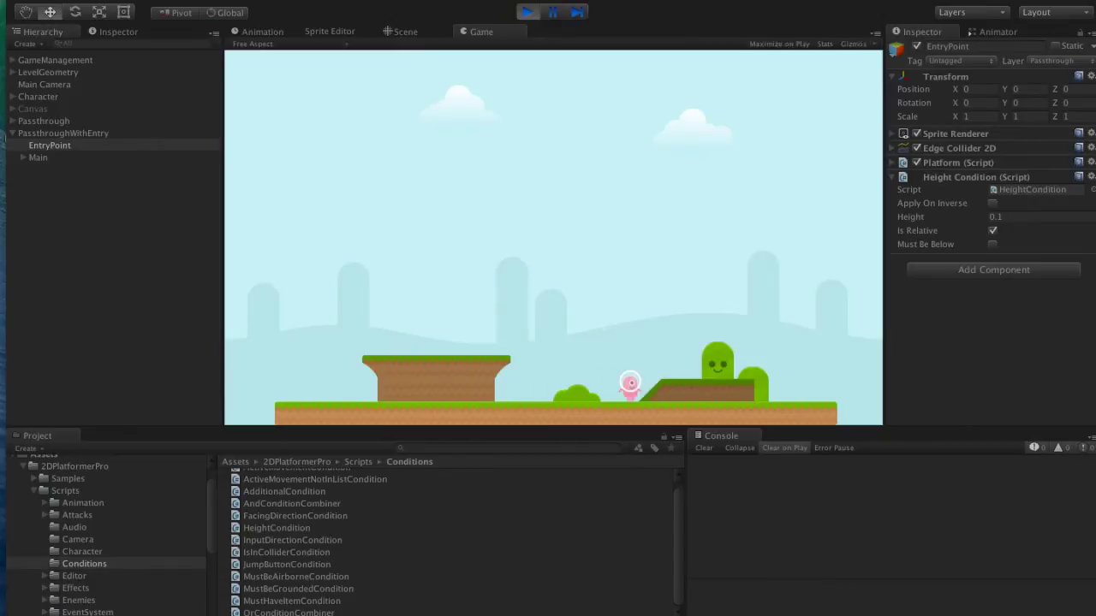
key(Left)
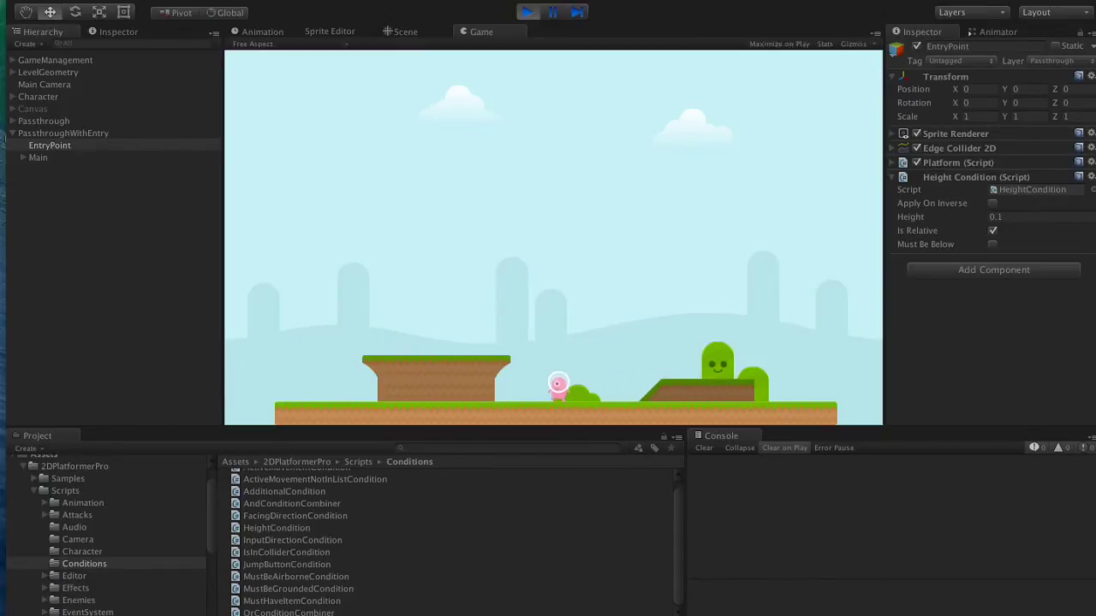
key(Right)
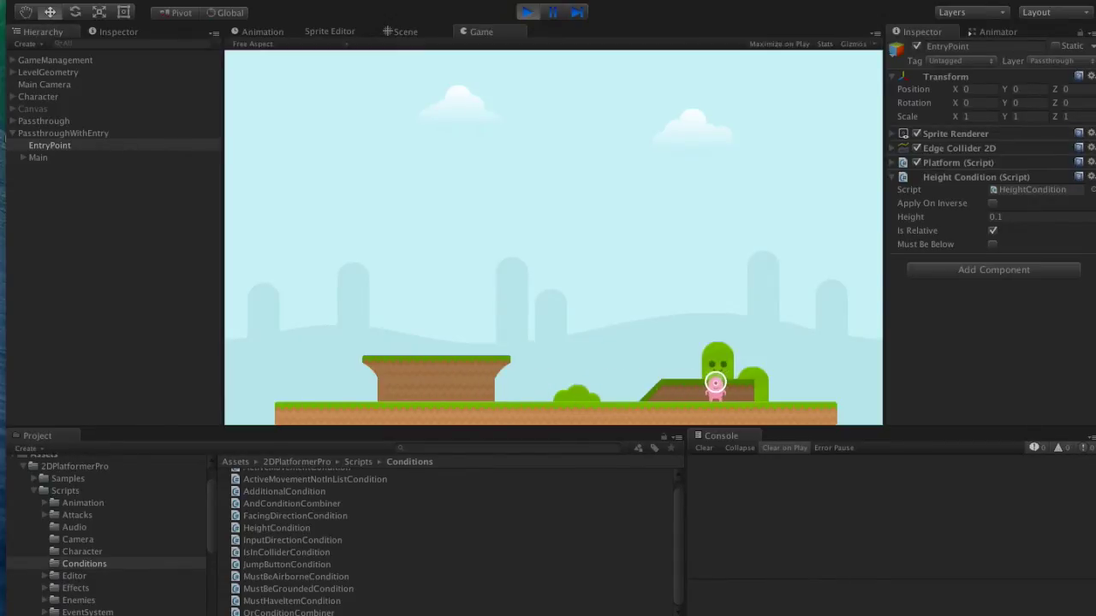
key(Left)
key(space)
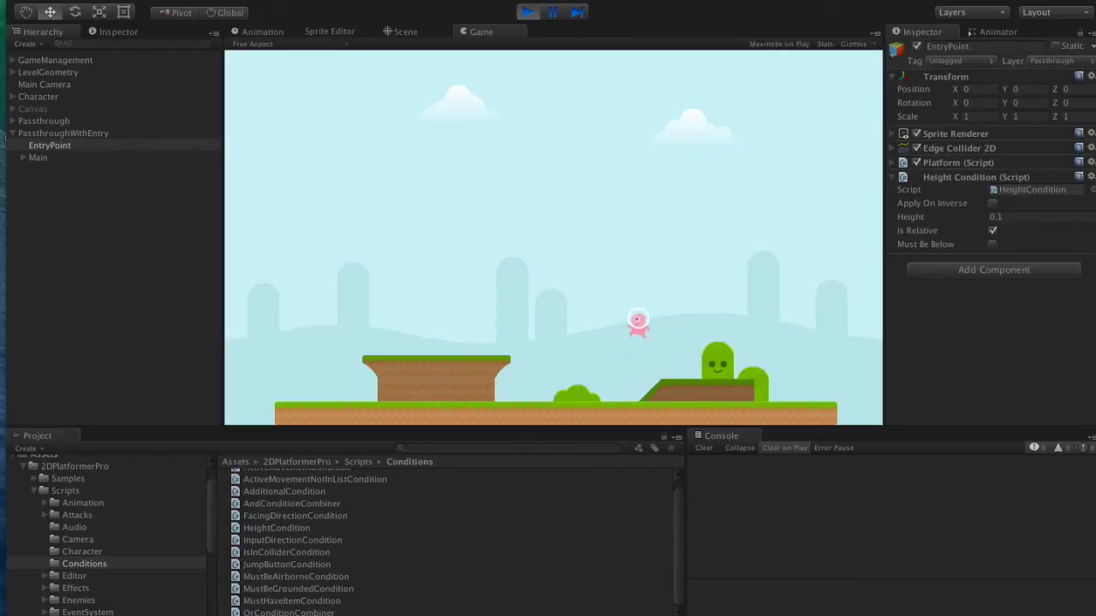
key(Right)
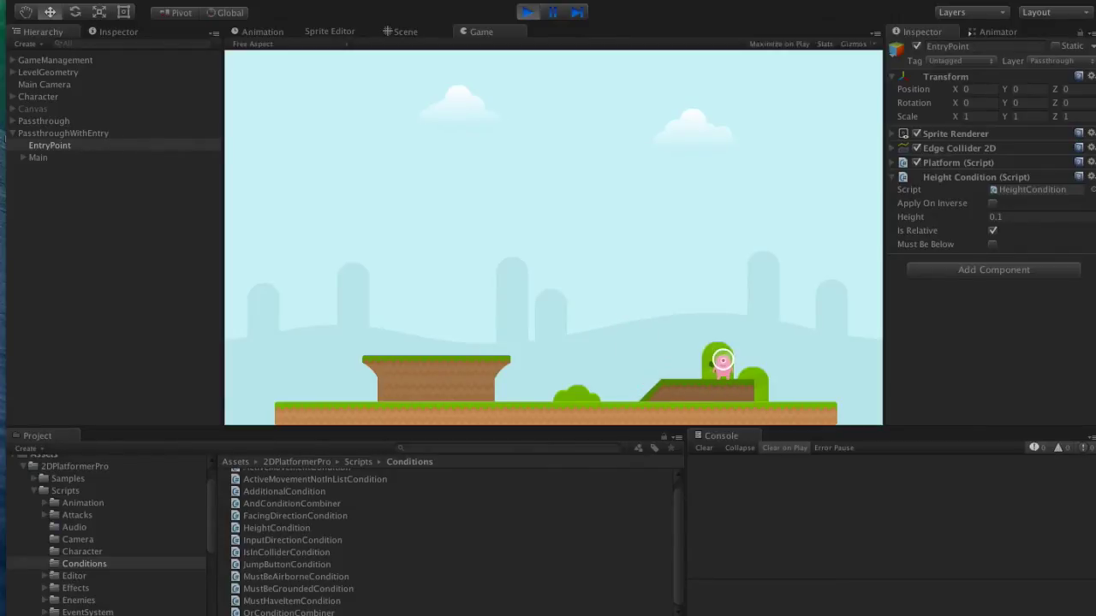
key(Left)
key(Right)
key(Left)
key(Right)
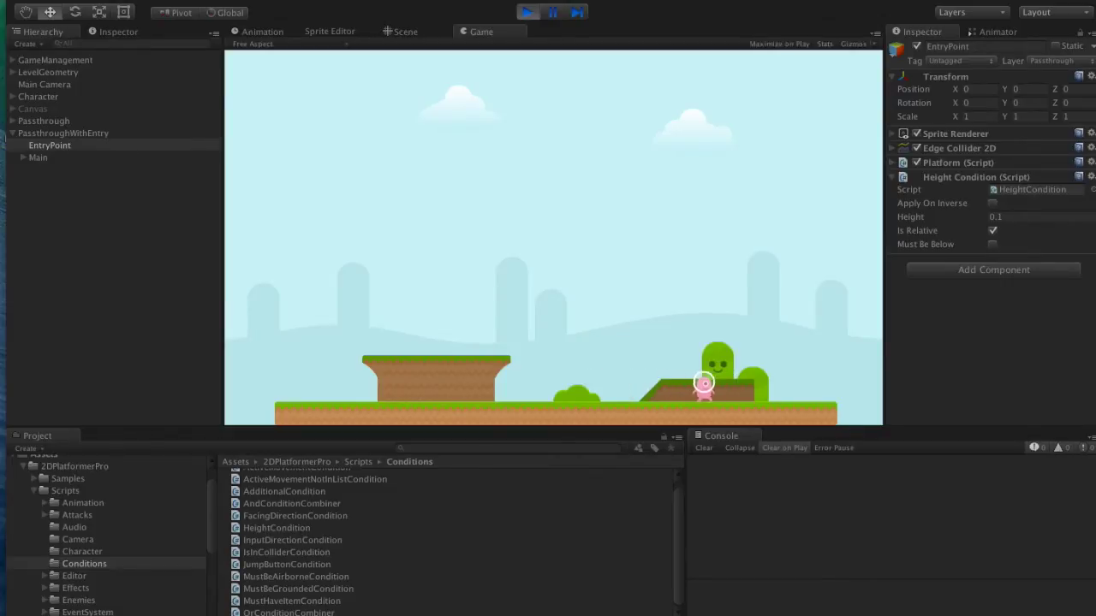
key(Left)
key(Right)
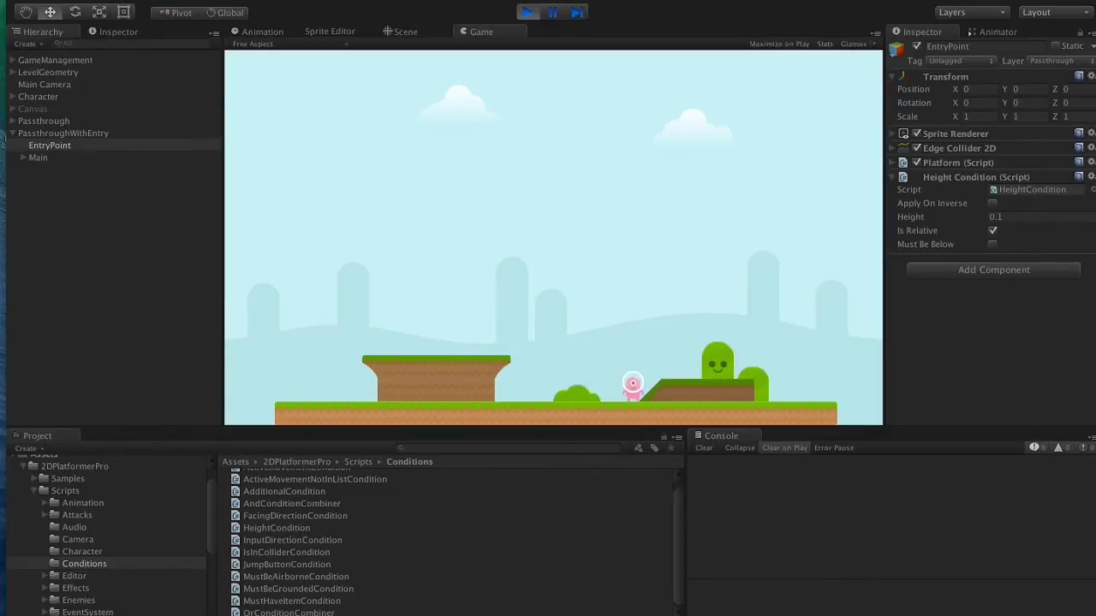
key(ctrl+p)
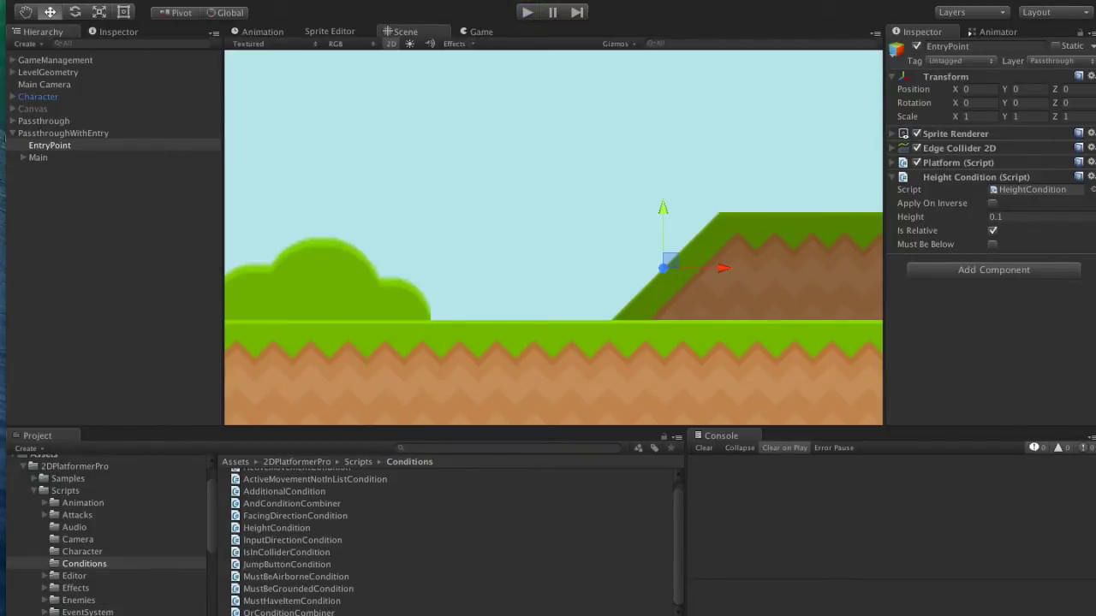
Create an empty child under EntryPoint and move the Height Condition onto it
click(49, 146)
click(218, 0)
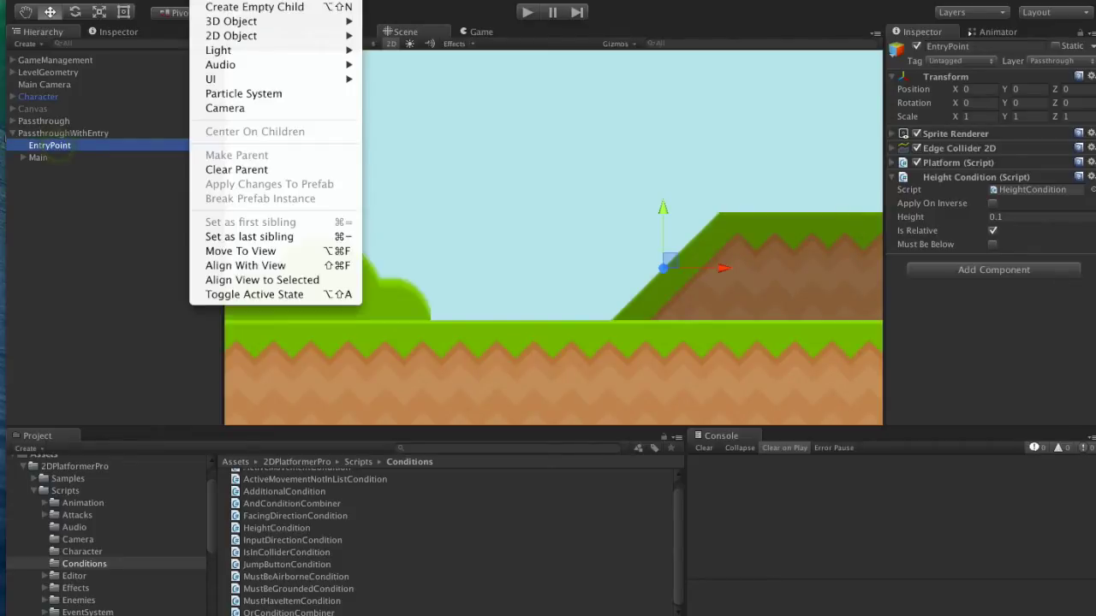
click(254, 7)
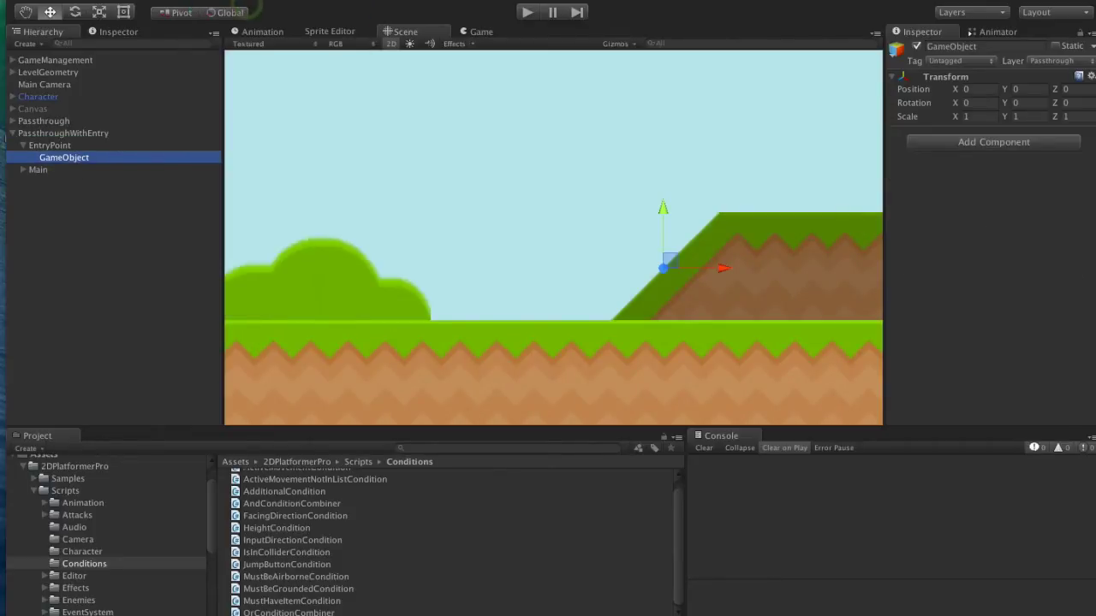
click(49, 145)
click(957, 183)
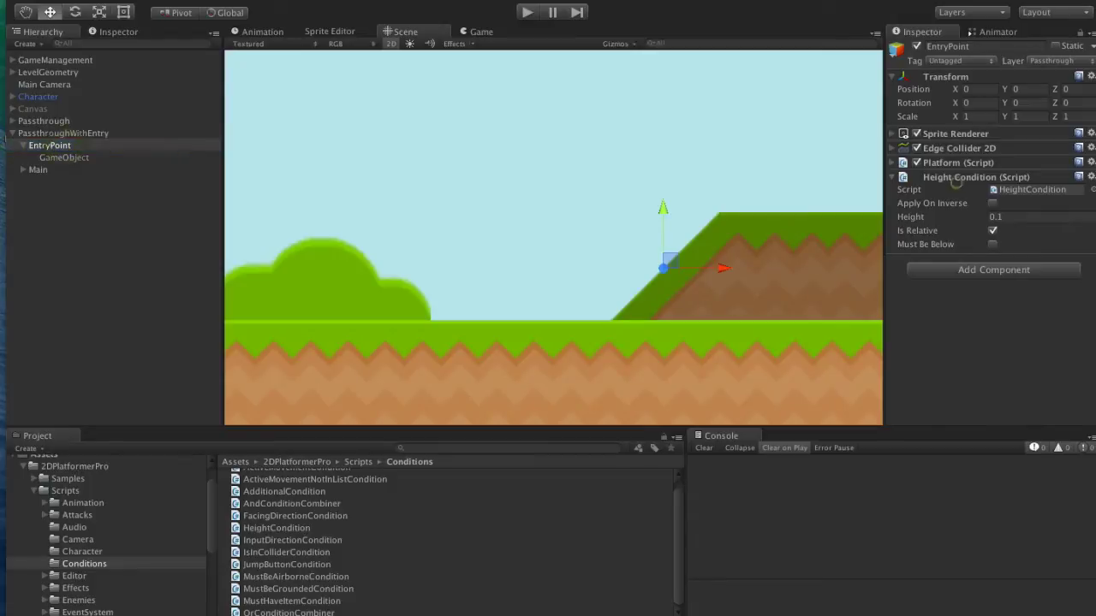
drag(958, 183, 95, 158)
Rename the new child object to 'EntryConditions'
click(64, 157)
click(65, 158)
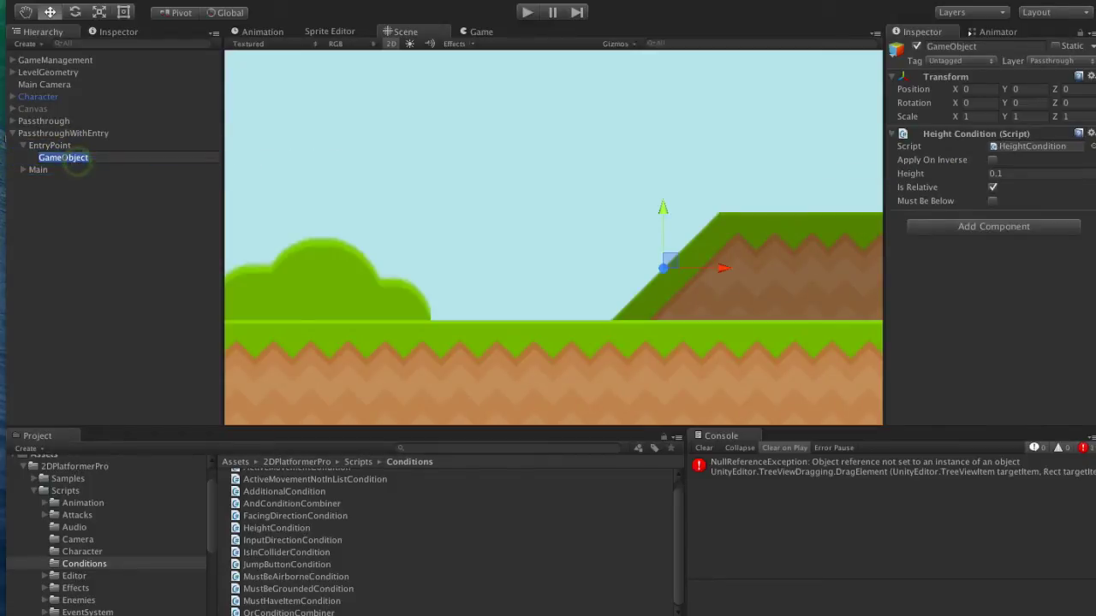
text(EntryConditions)
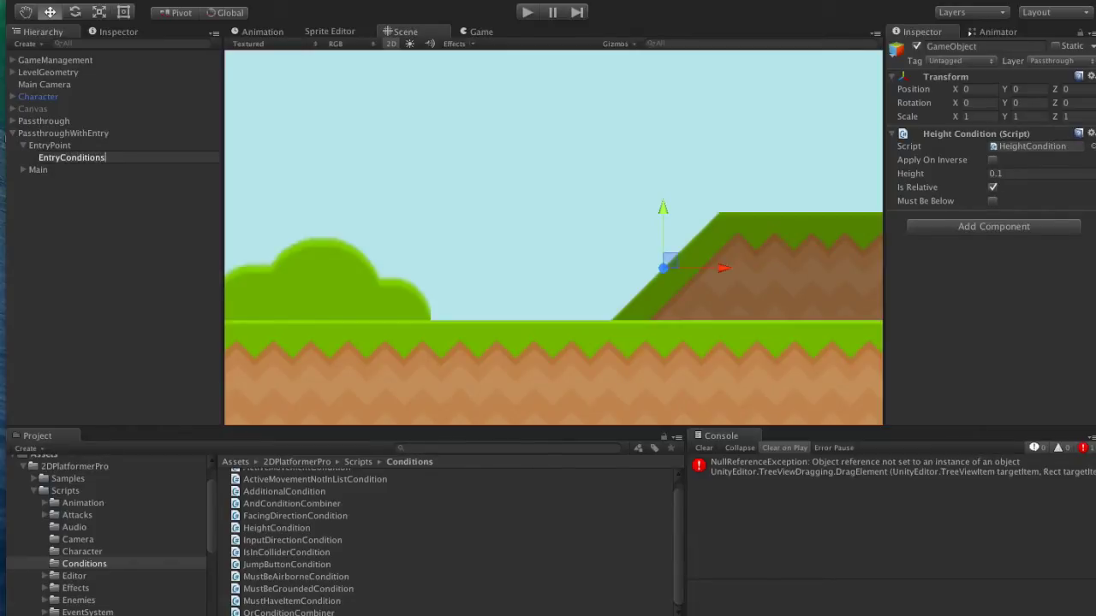
key(Return)
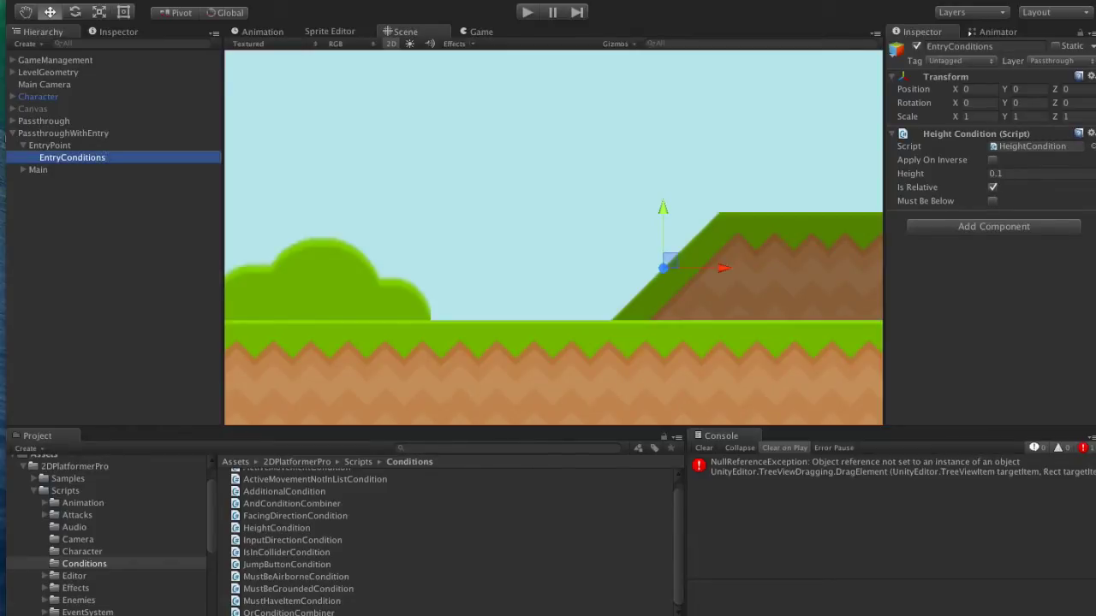
click(49, 145)
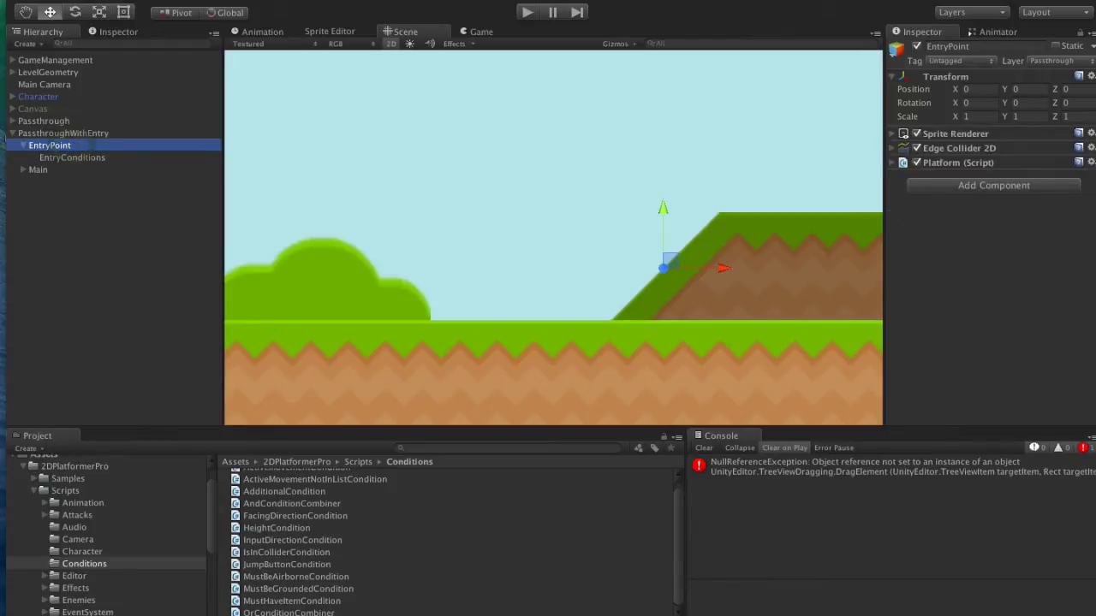
click(993, 185)
Add an Or Condition Combiner to EntryPoint and set its Conditions list size to 2
text(OrCond)
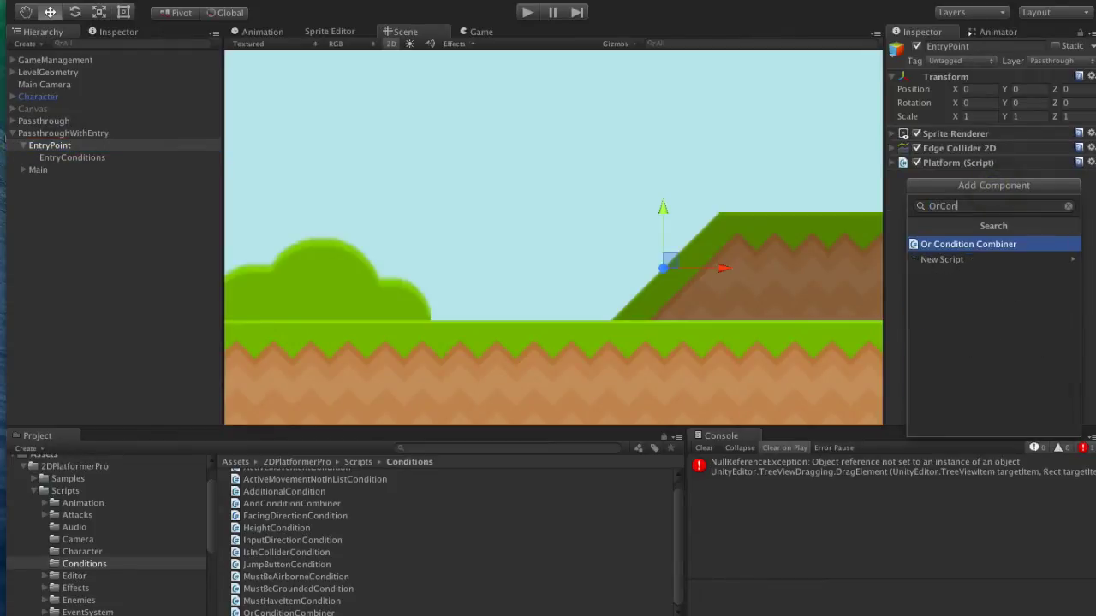
key(Return)
click(892, 216)
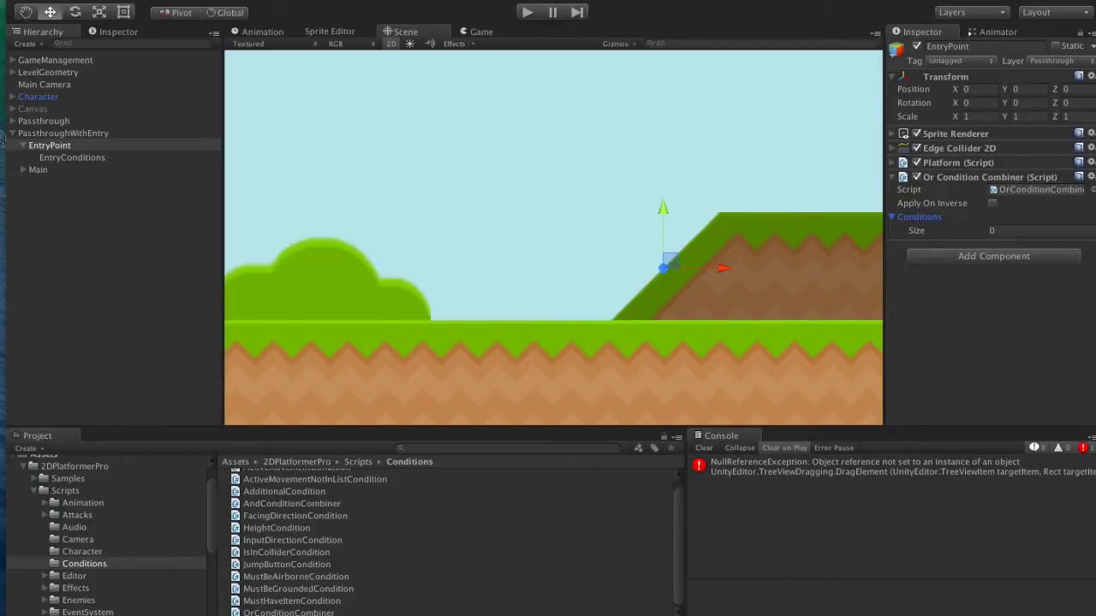
click(991, 231)
text(2)
key(Return)
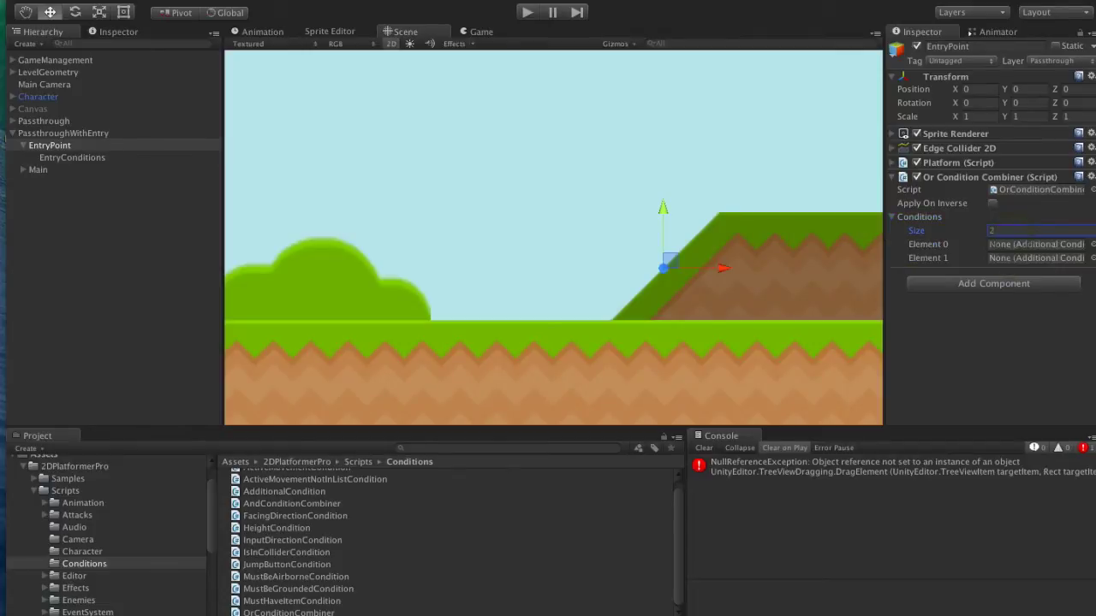
Check EntryConditions' Height Condition and keep EntryPoint's combiner open in a second panel
click(72, 158)
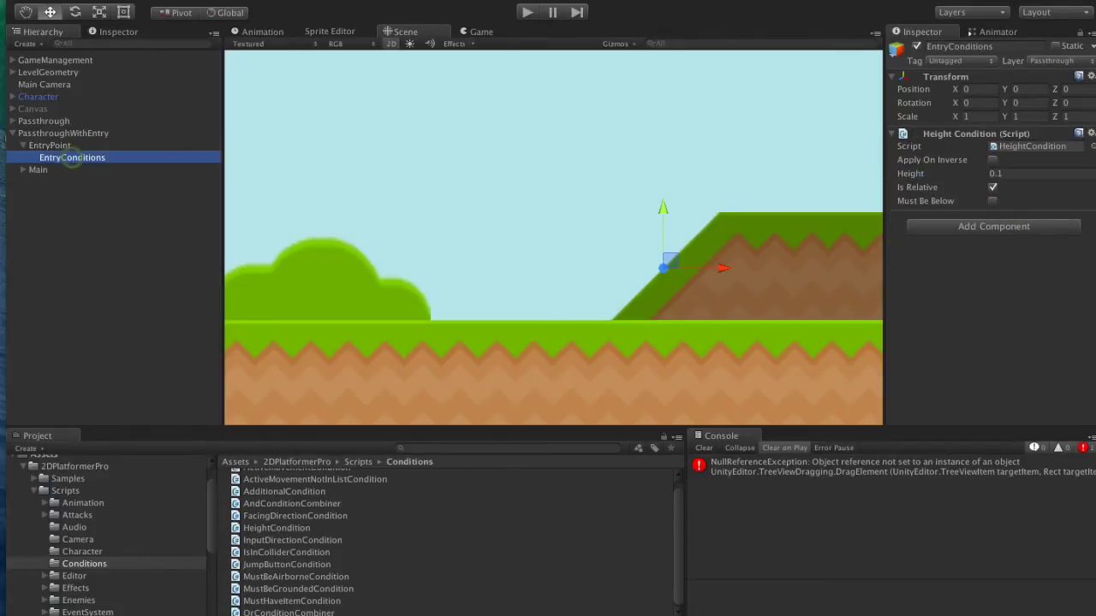
click(50, 145)
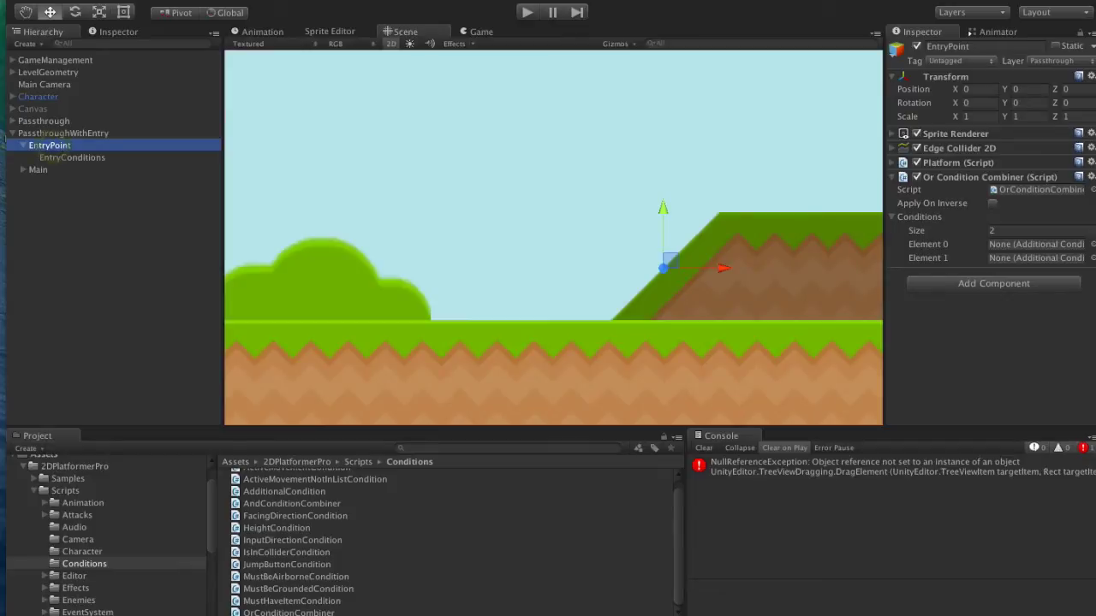
click(118, 32)
click(36, 32)
Assign EntryConditions' Height Condition to the combiner's Element 0
click(96, 159)
click(118, 32)
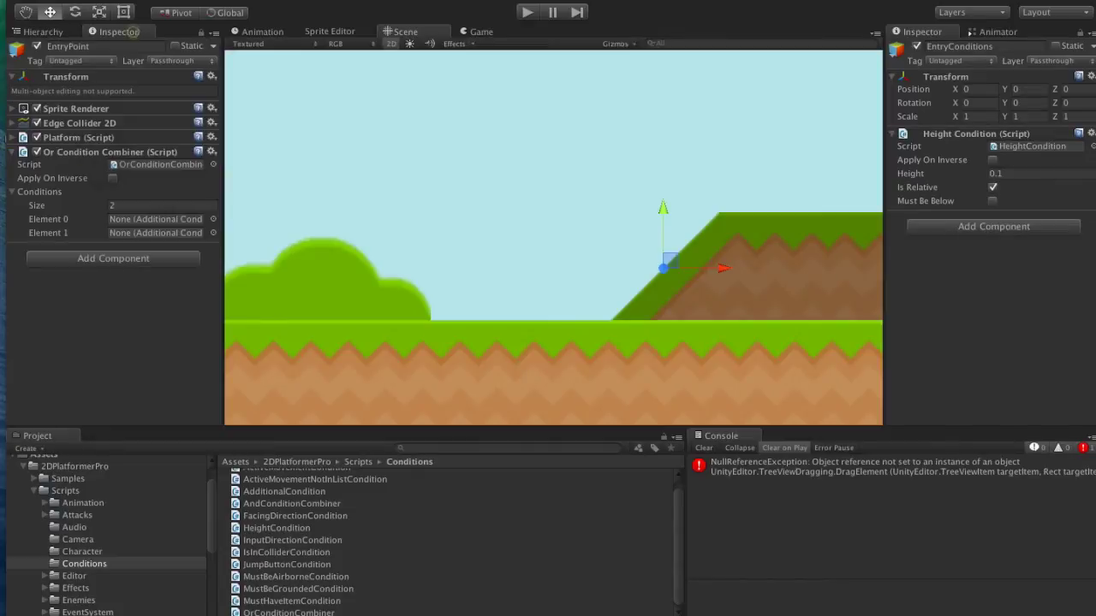
drag(987, 134, 162, 219)
Add an Input Direction Condition with Vertical Input 1, assign it to Element 1, and start play mode
click(993, 226)
text(Input)
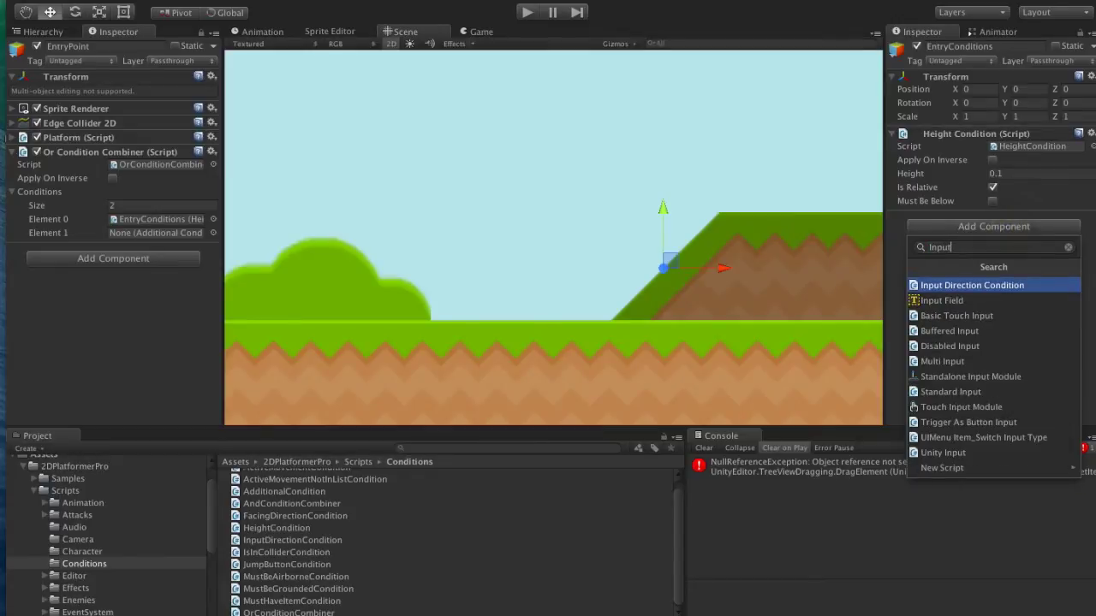
key(Return)
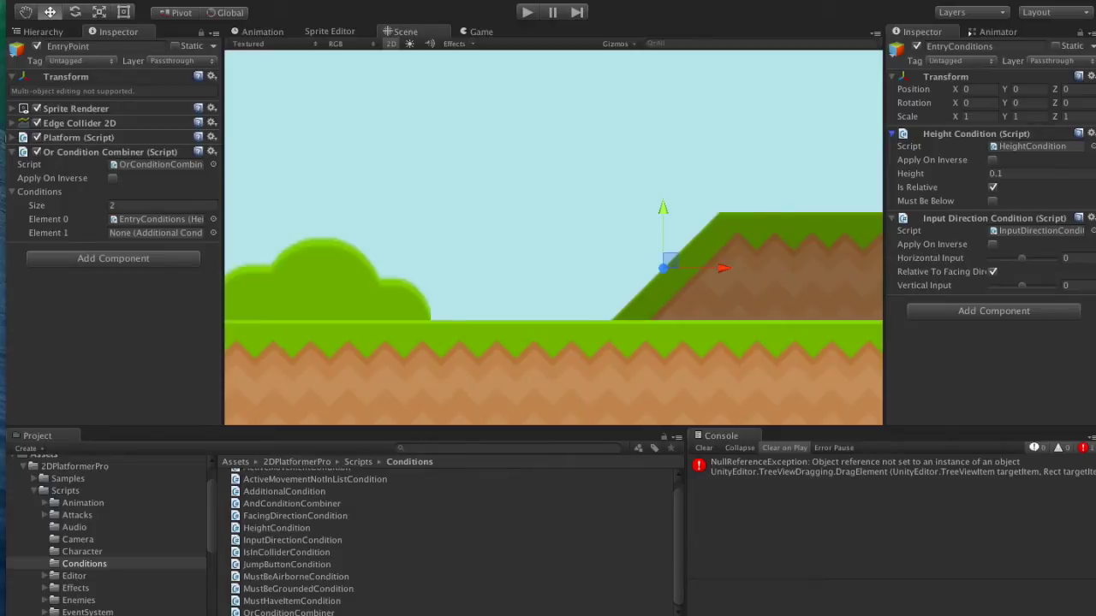
drag(1022, 285, 1053, 285)
drag(985, 219, 159, 232)
key(ctrl+p)
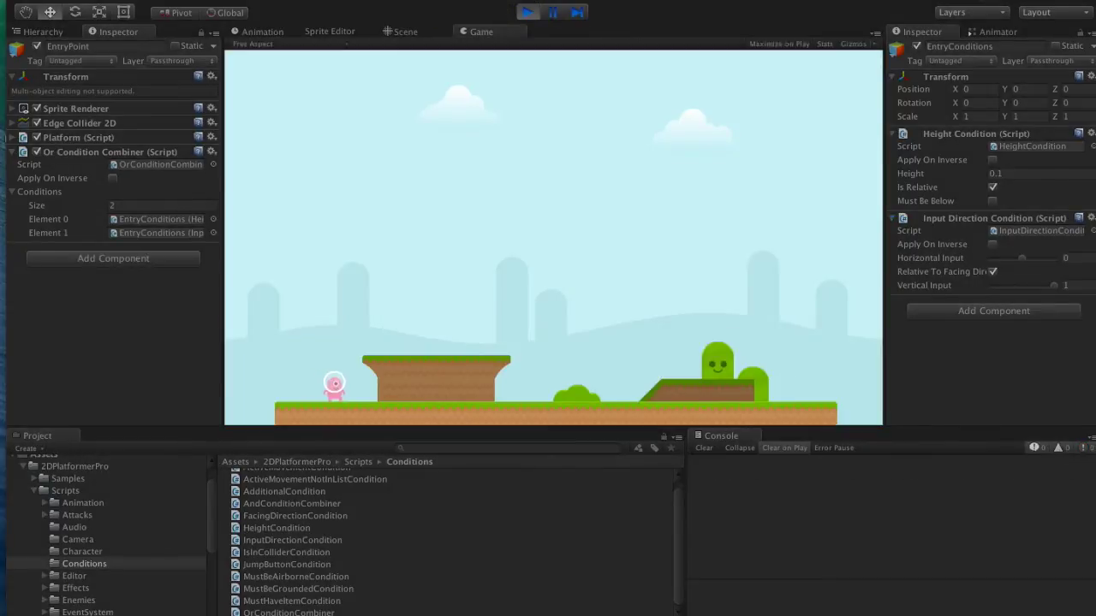
Walk the character back and forth between the ramp and the enemy
key(Right)
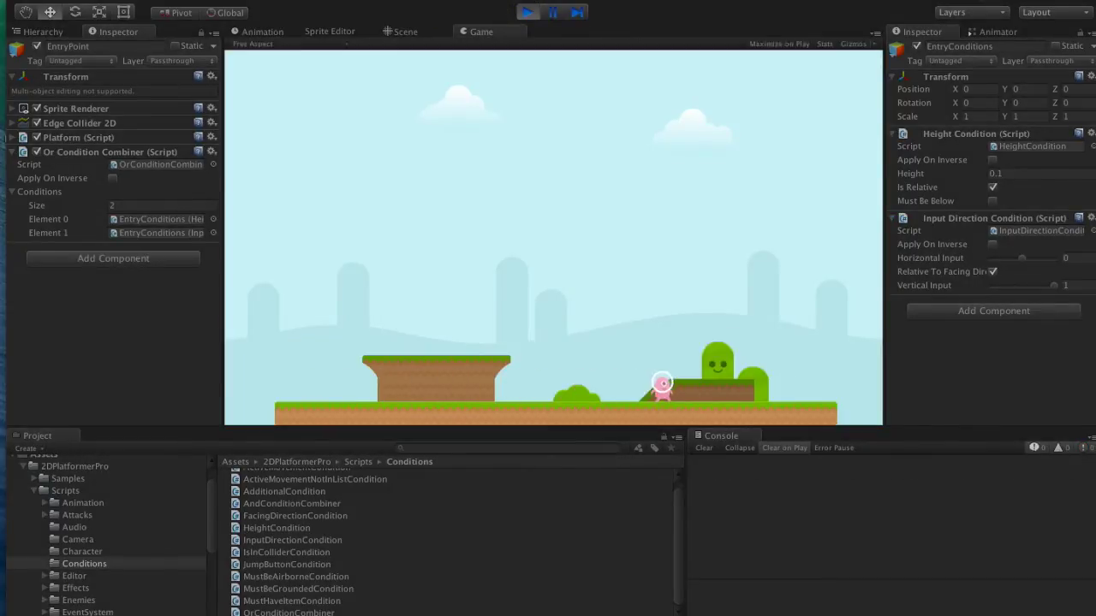
key(Left)
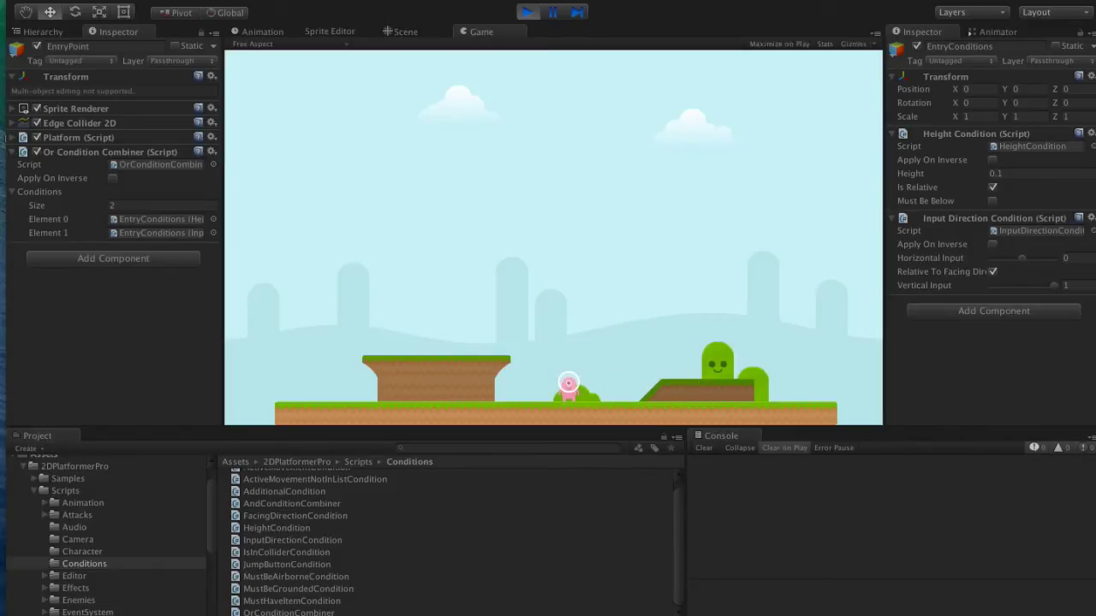
key(Right)
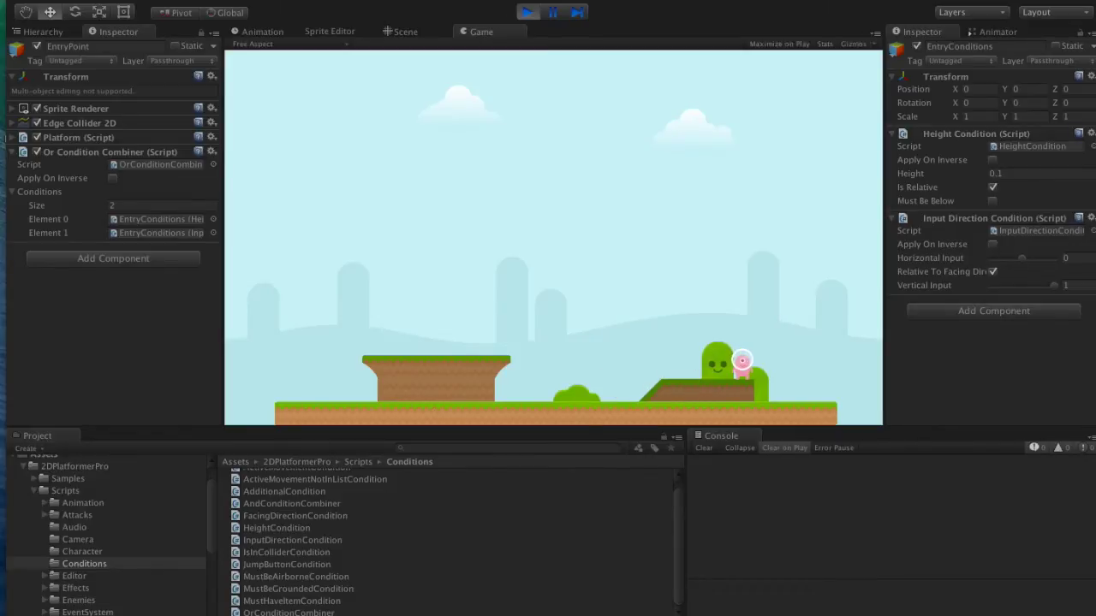
key(Left)
key(Right)
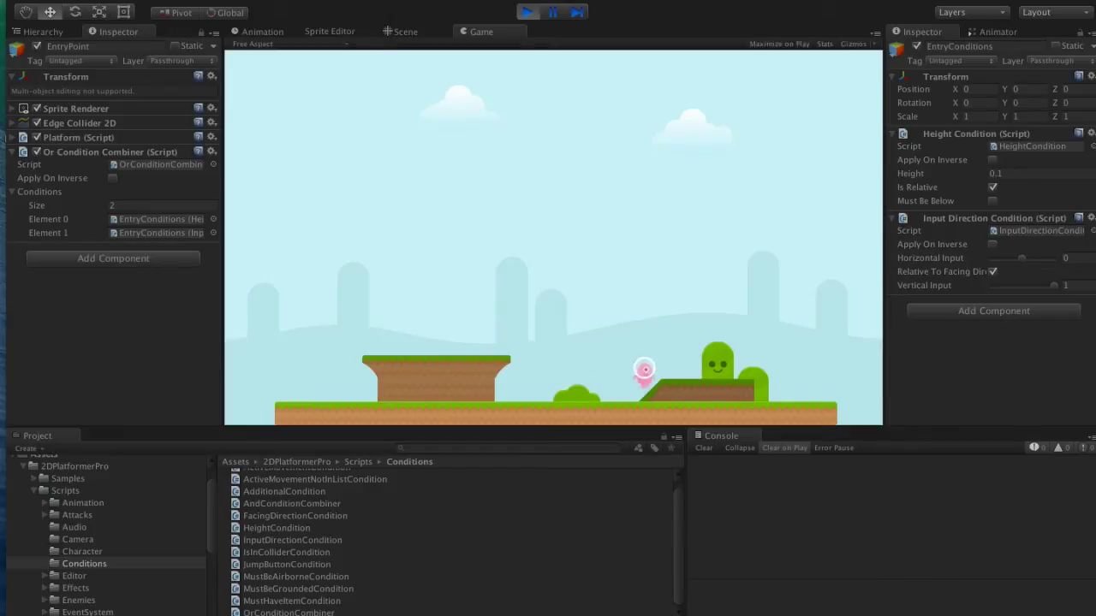
key(Left)
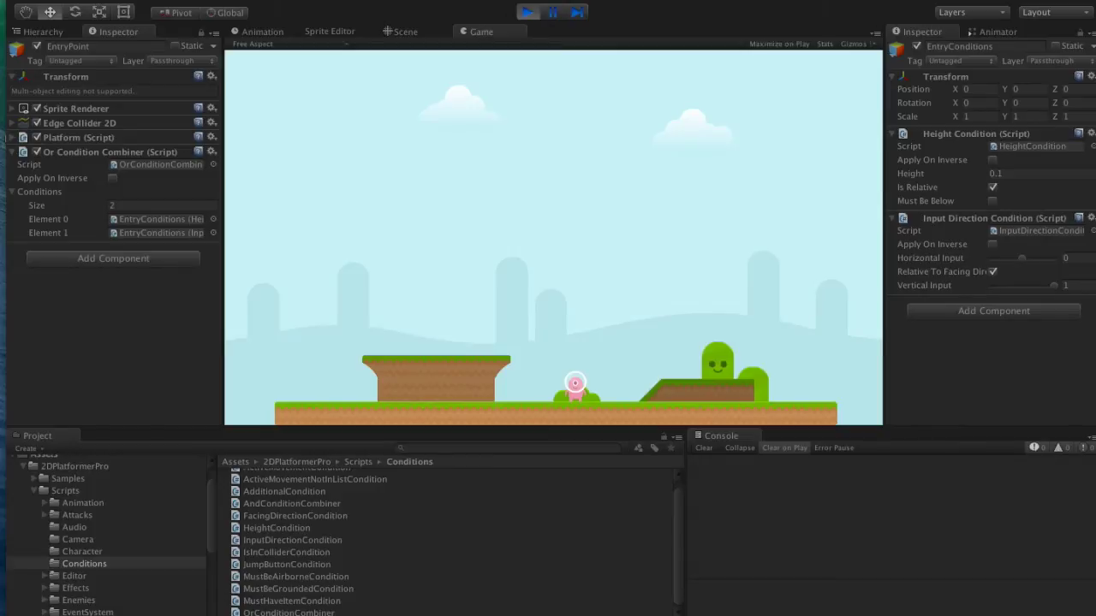
key(Right)
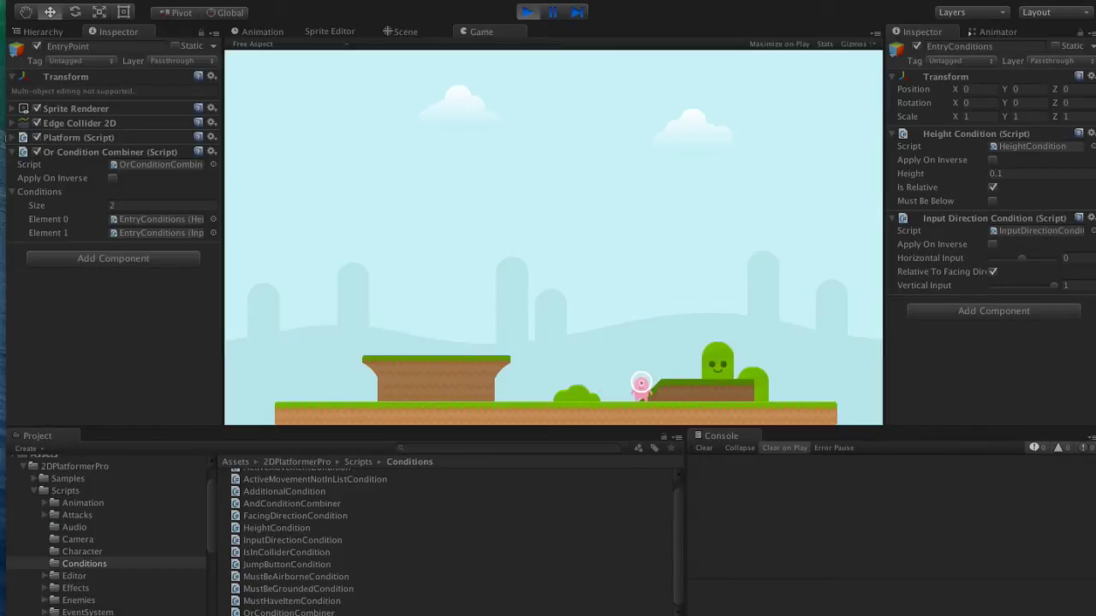
Jump repeatedly at the slope's foot trying to enter the platform, then stop play mode
key(space)
key(Left)
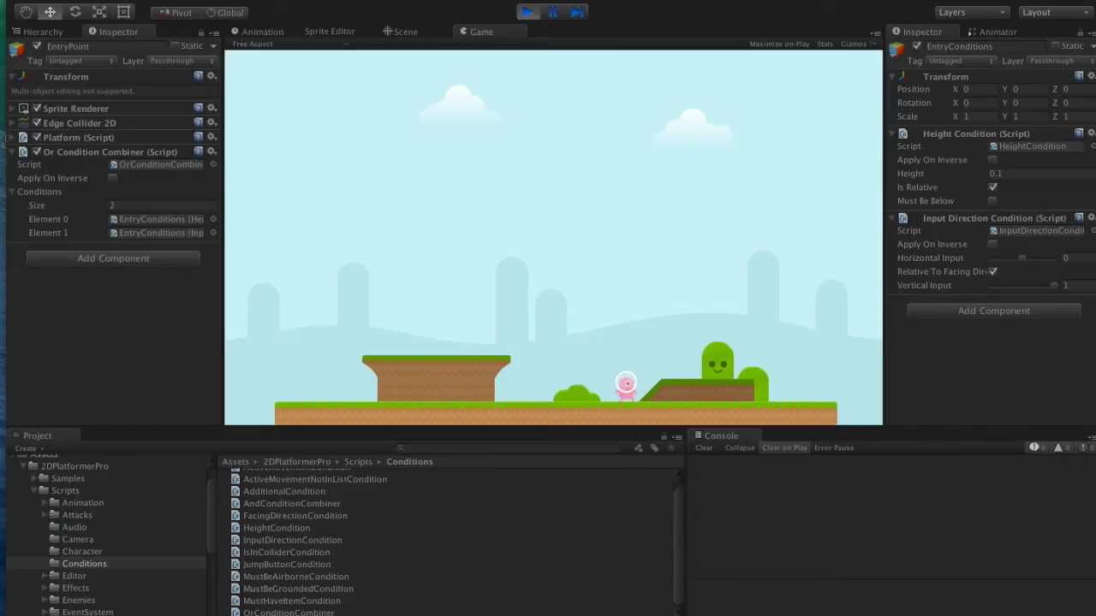
key(Right)
key(space)
key(Left)
key(Right)
key(space)
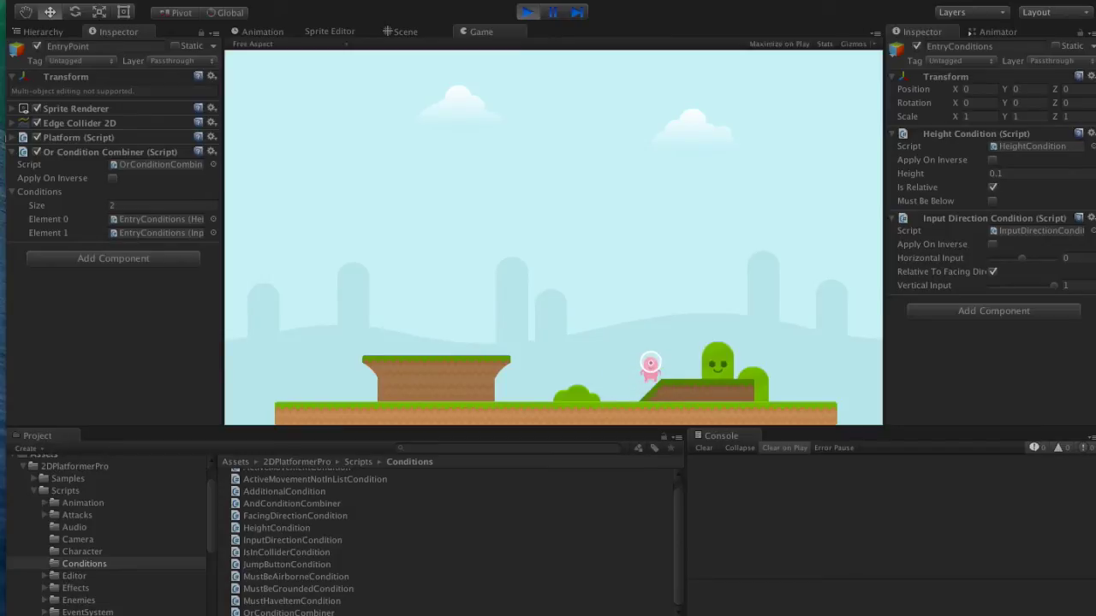
key(Left)
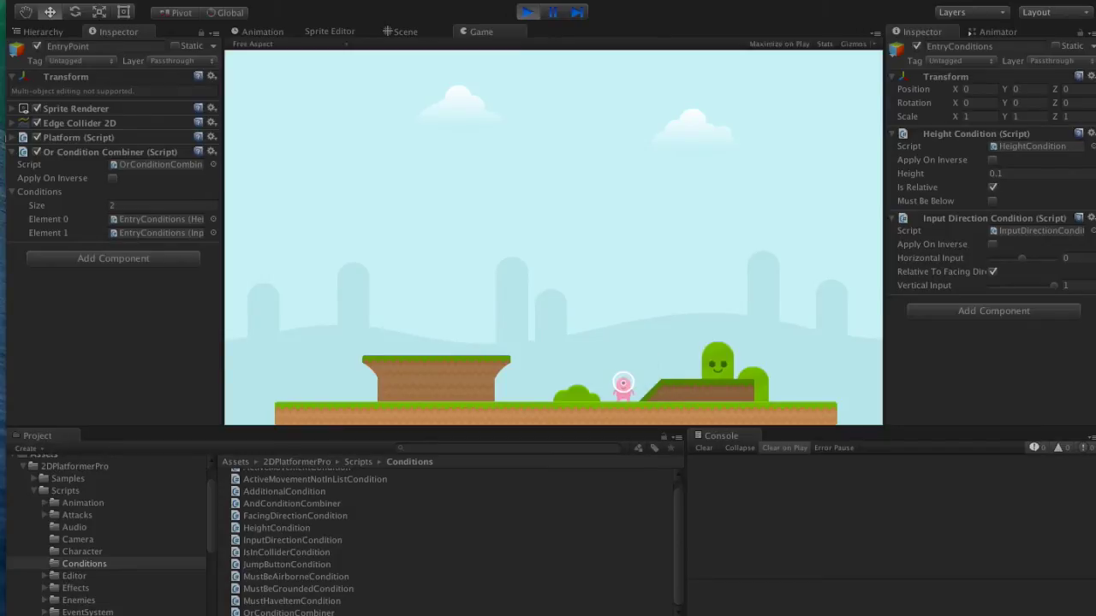
key(Right)
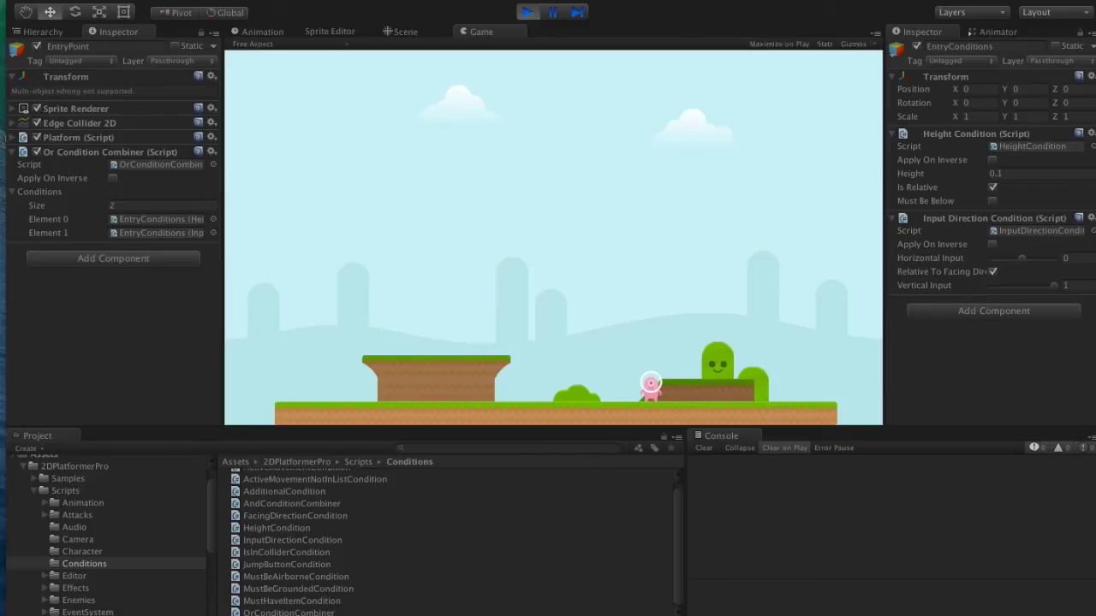
key(space)
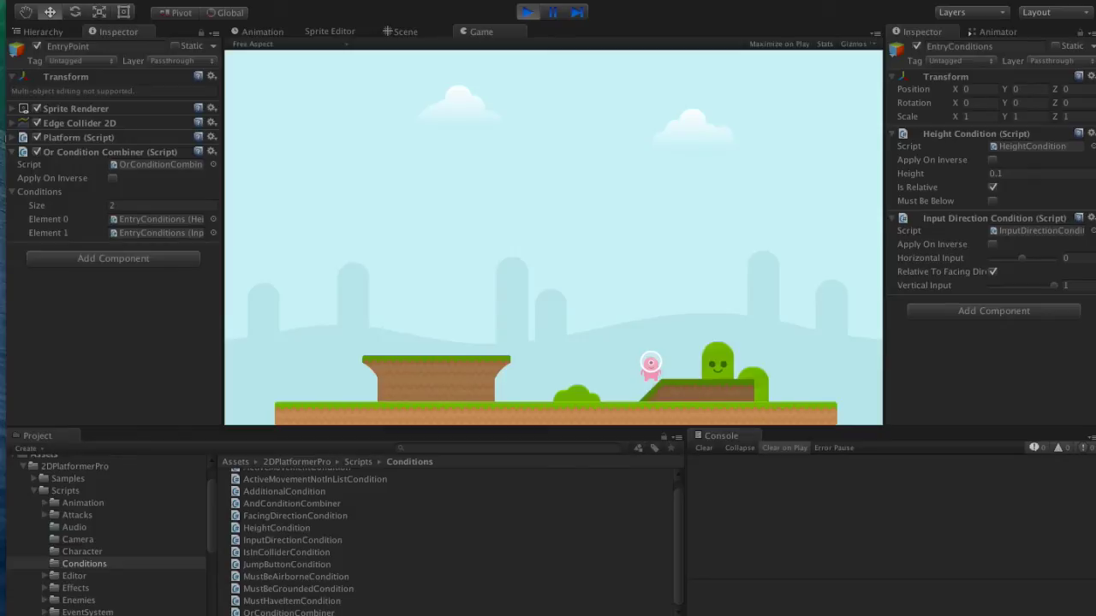
key(Left)
key(Right)
key(space)
key(Left)
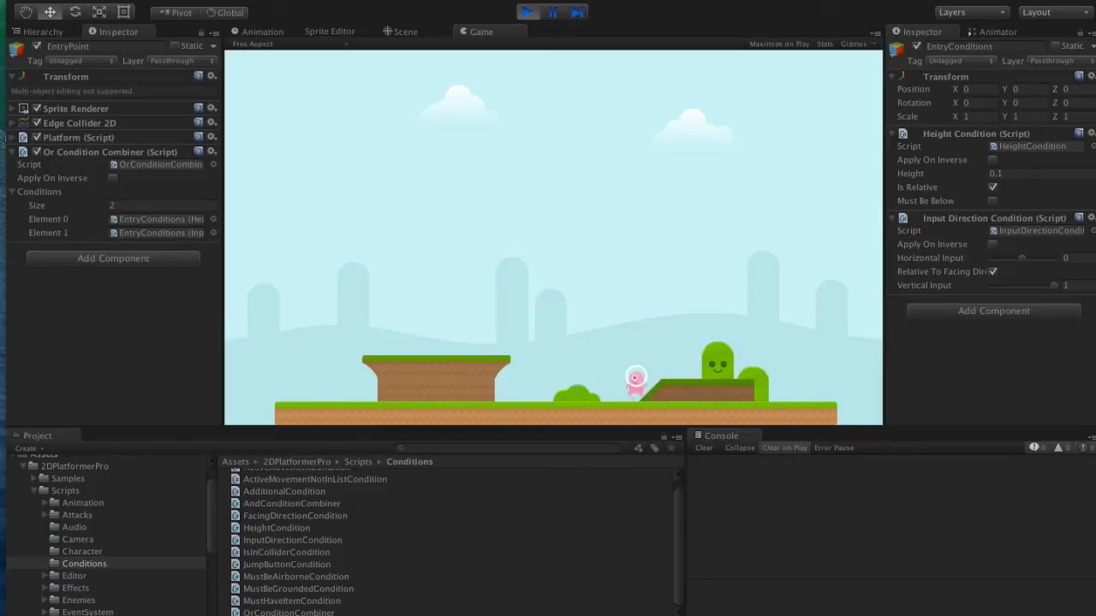
key(Right)
key(ctrl+p)
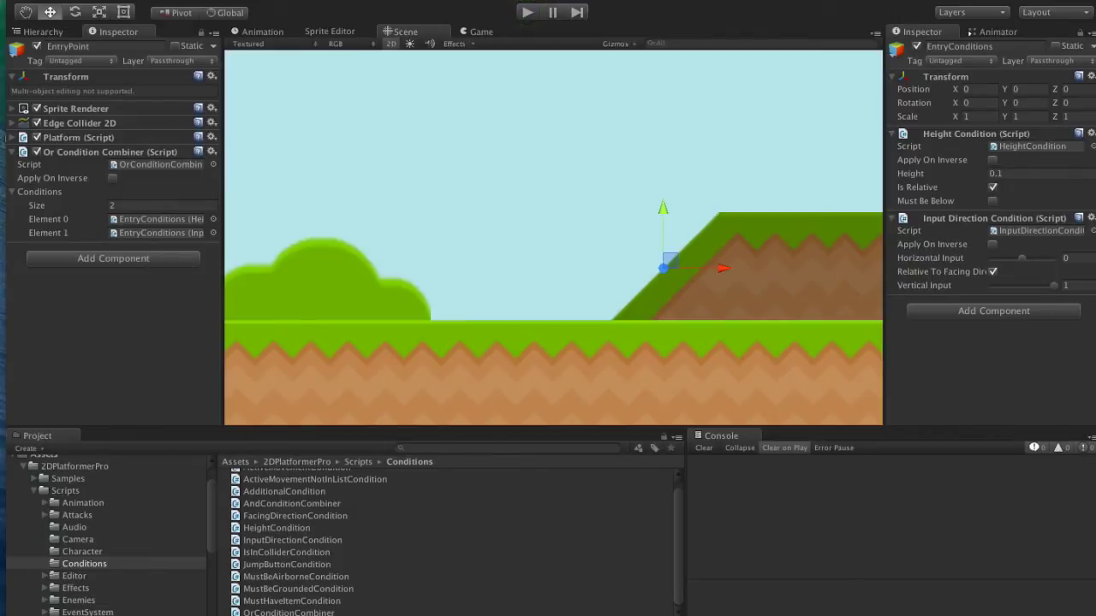
Add an And Condition Combiner to EntryConditions and move it above the Input Direction Condition
click(993, 311)
text(An)
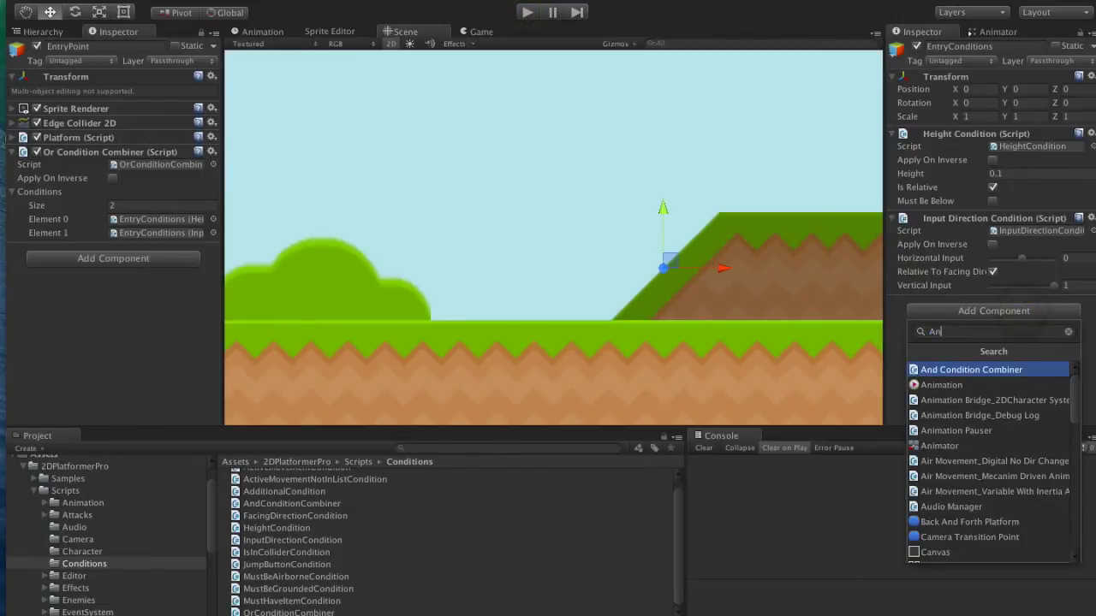
text(d)
key(Return)
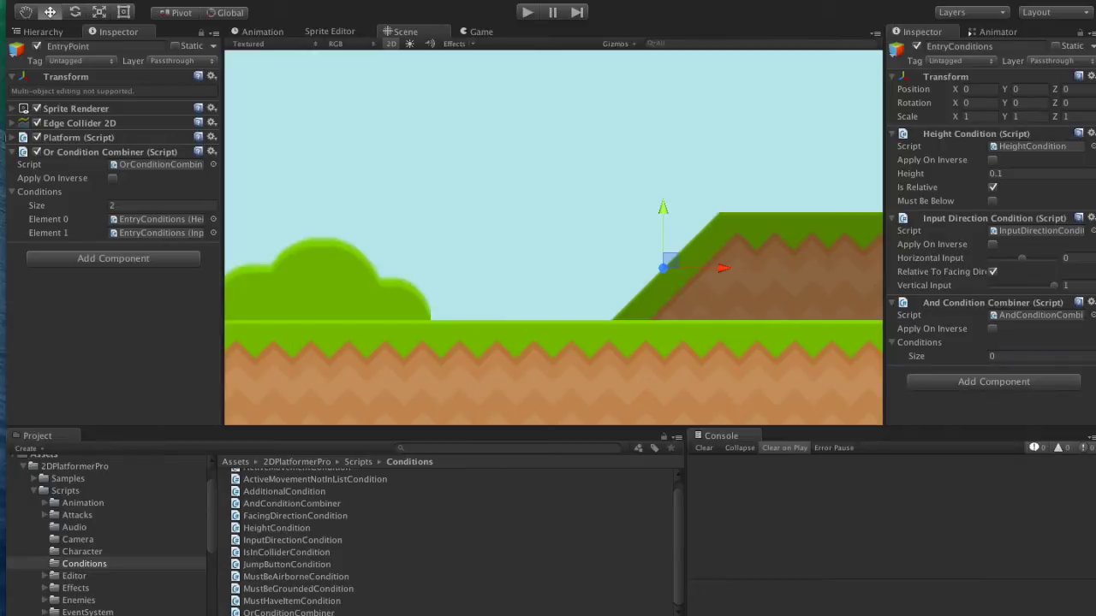
click(1091, 302)
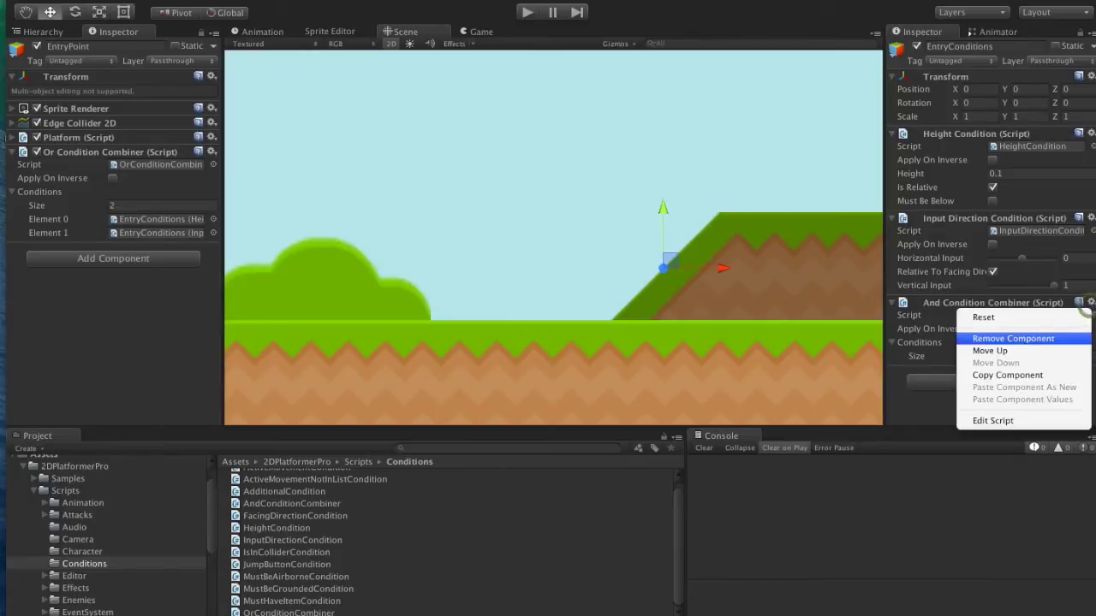
click(1013, 348)
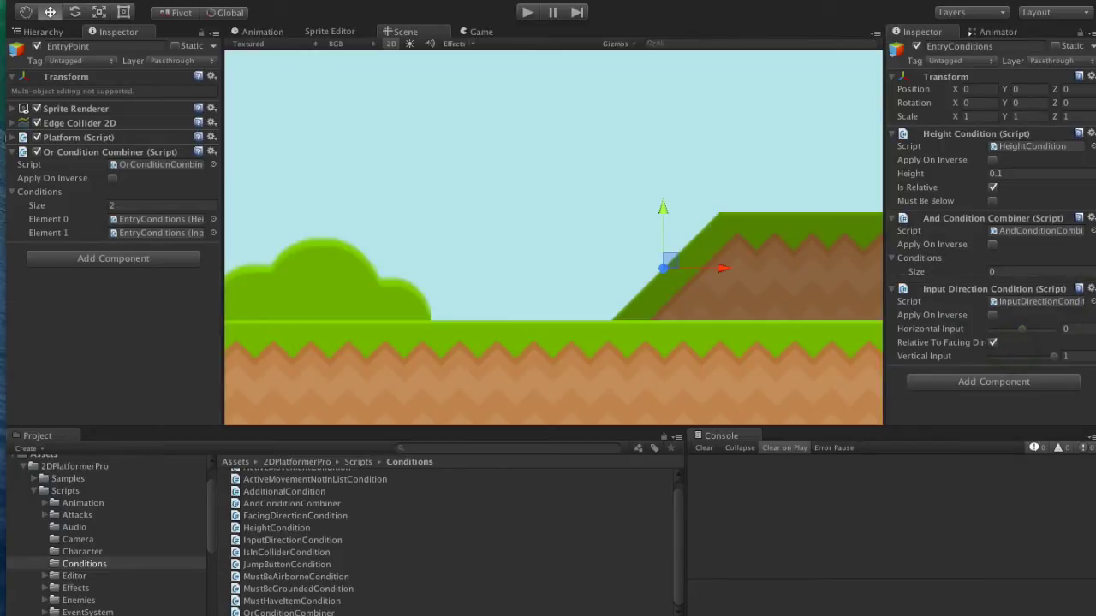
Assign the And Condition Combiner as Element 1, then select the bg_grasslands background
drag(985, 218, 167, 233)
click(594, 260)
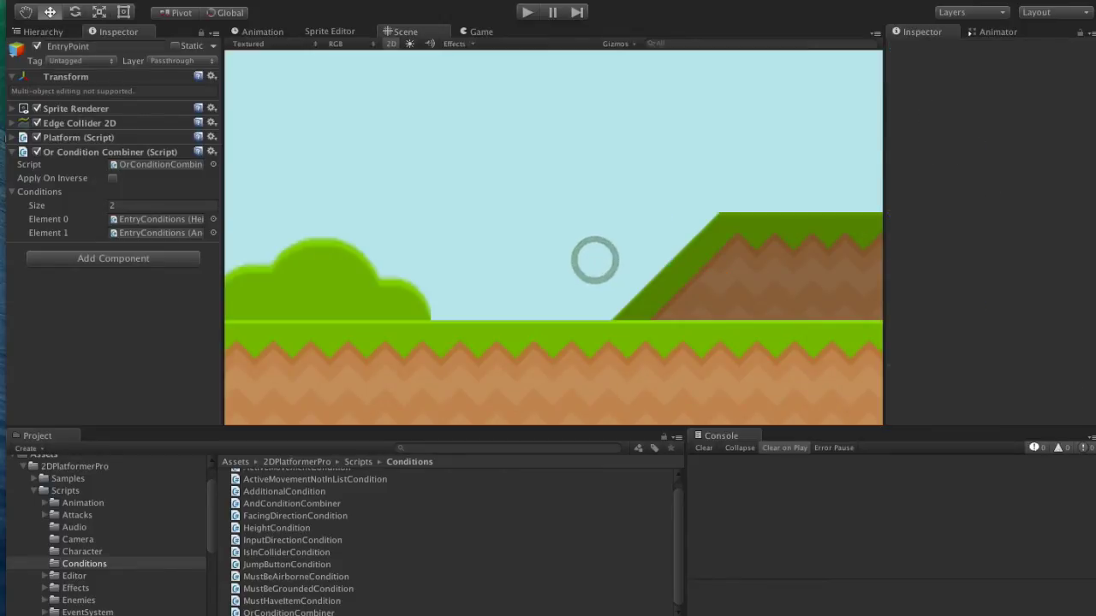
click(605, 275)
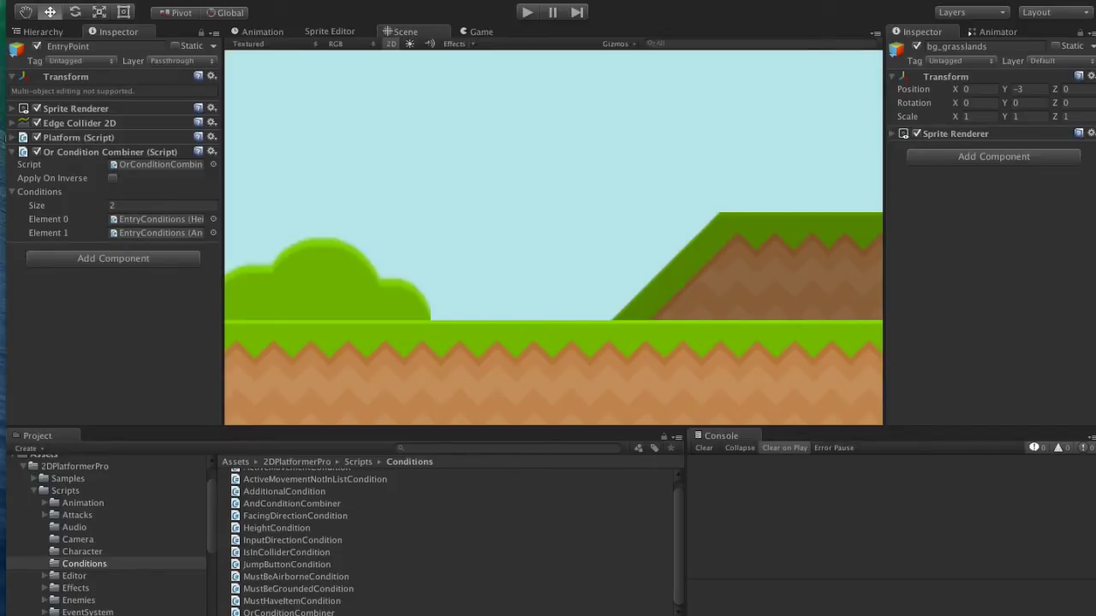
Create an empty child under EntryConditions named 'ColliderCondition'
click(53, 32)
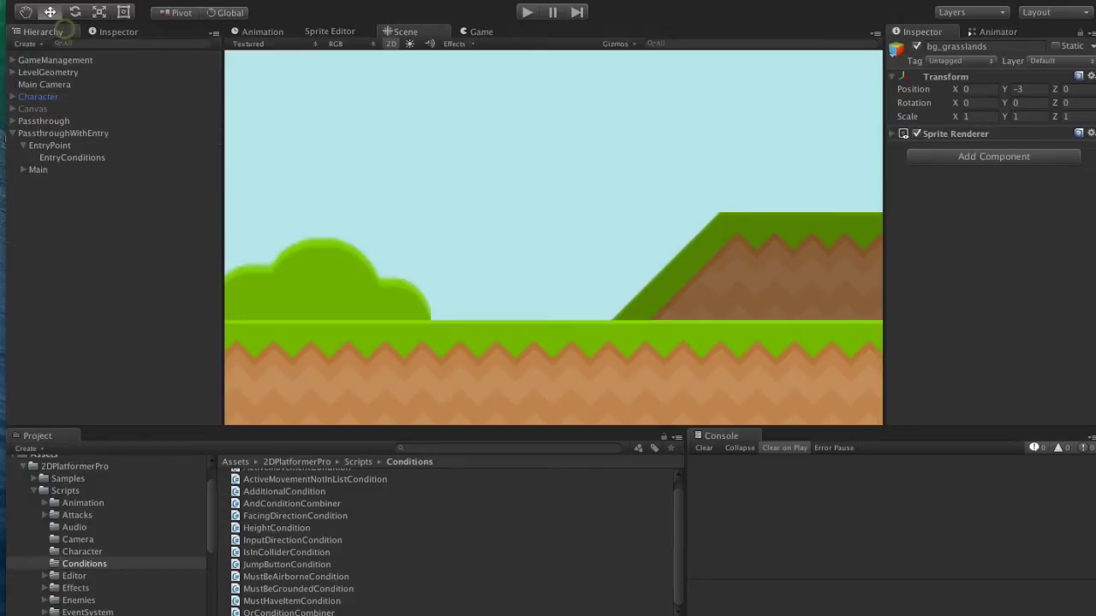
click(72, 158)
key(alt+shift+n)
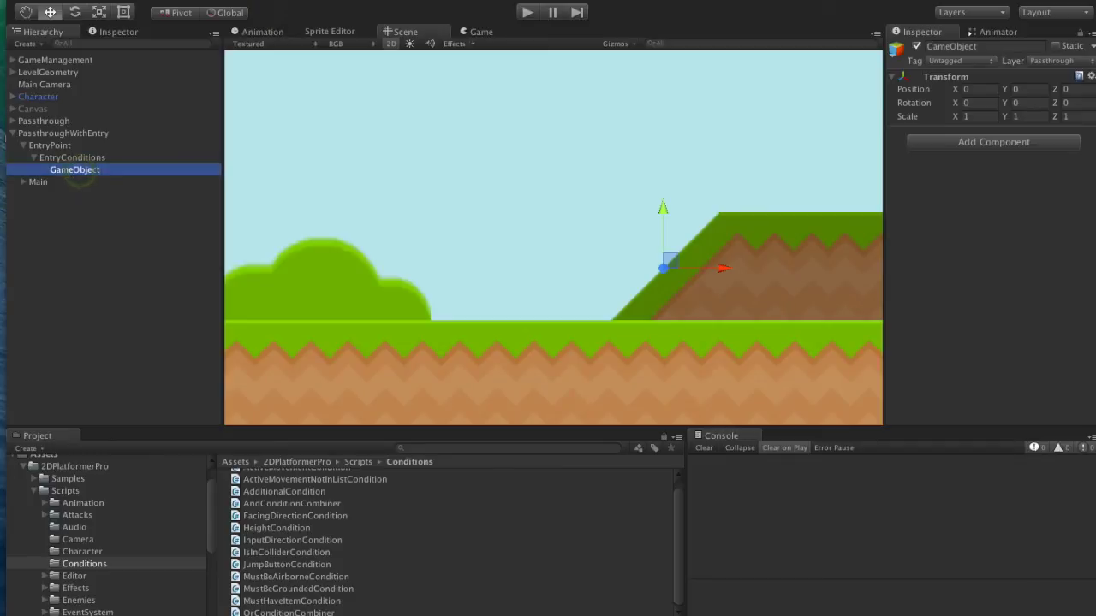
key(Return)
text(ColliderCondition)
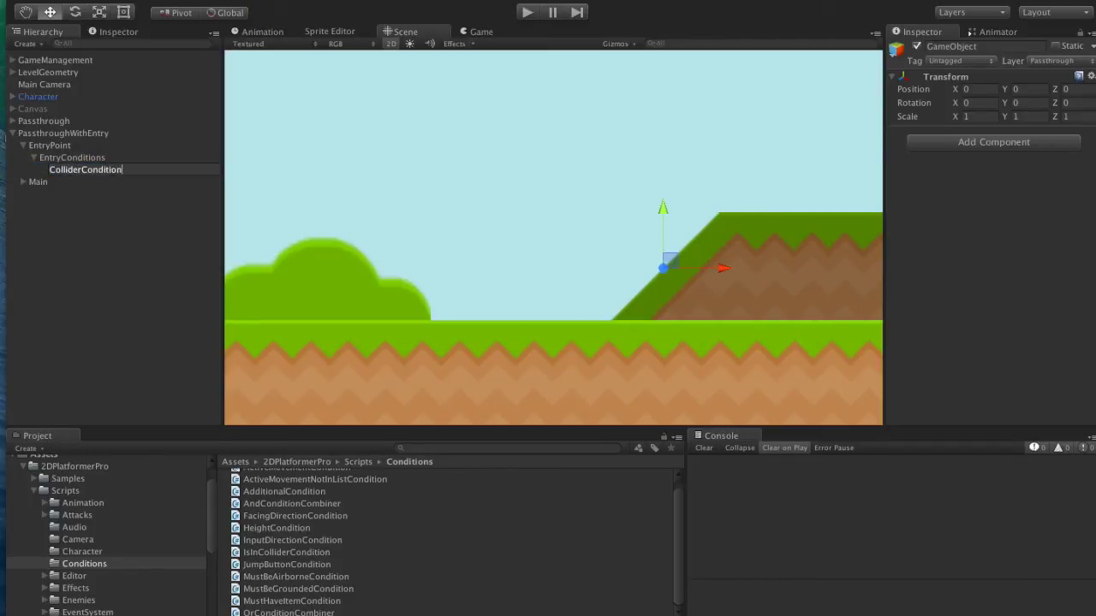
key(Return)
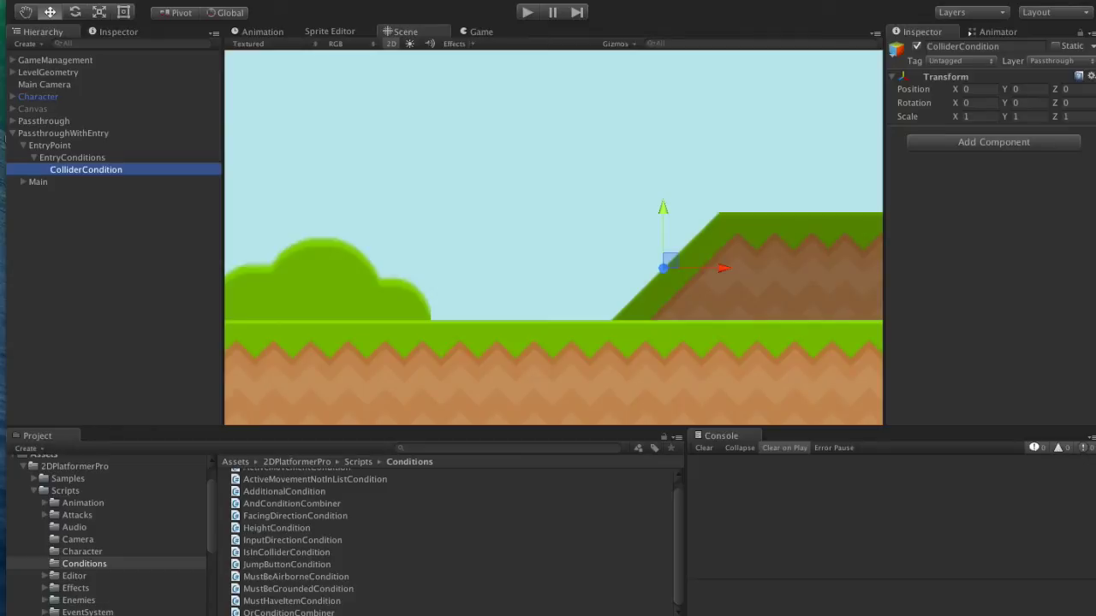
Add an Is In Collider Condition component to ColliderCondition
key(ctrl+shift+a)
text(Colli)
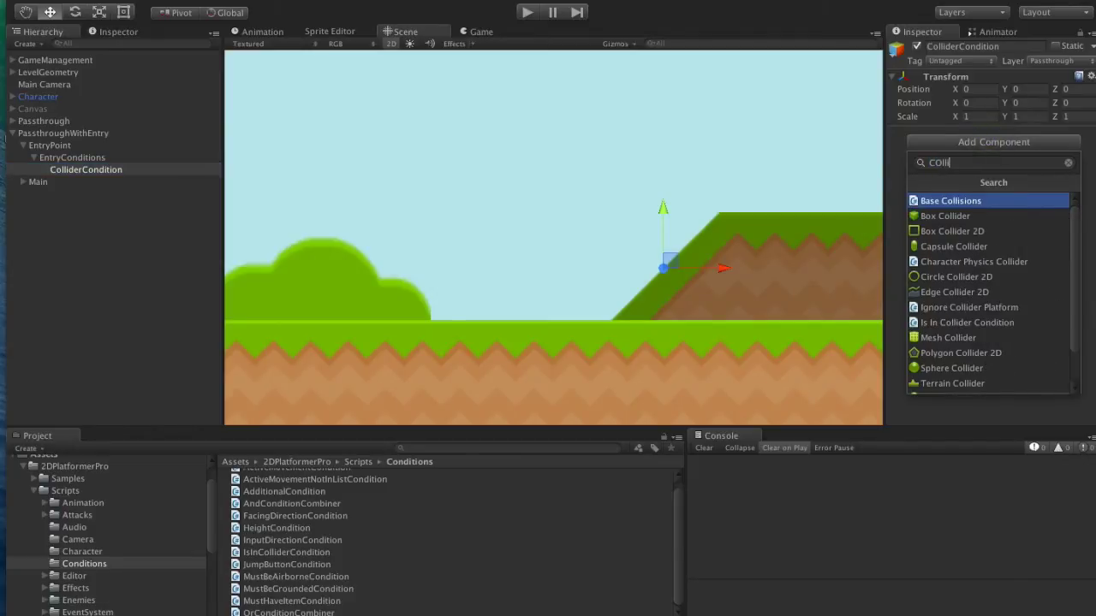
text(derC)
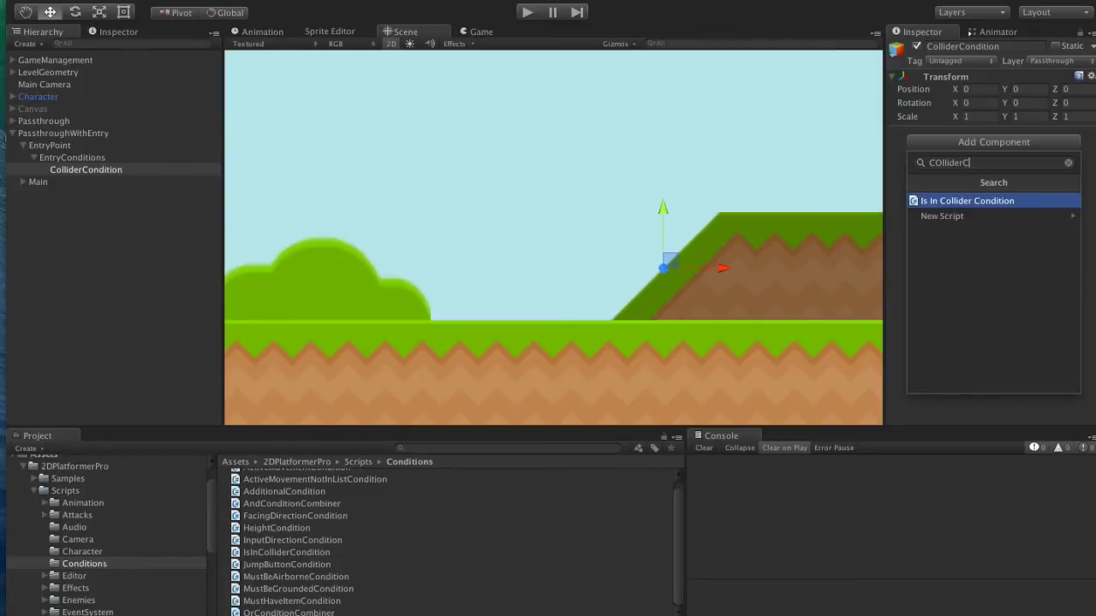
key(Return)
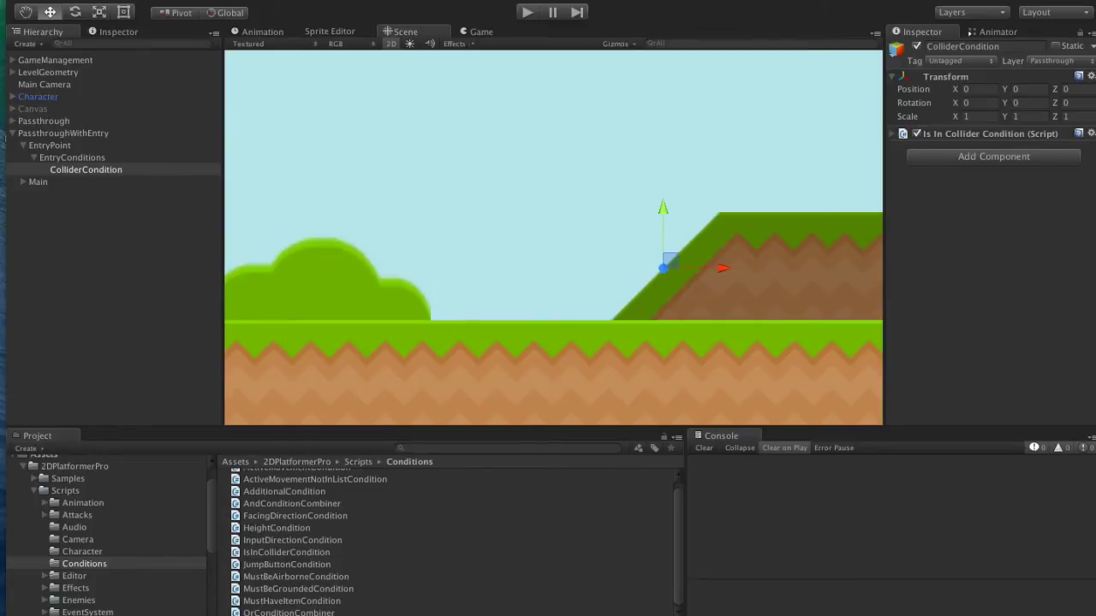
Add a Box Collider 2D to ColliderCondition and put it on the Ignore Raycast layer
click(892, 134)
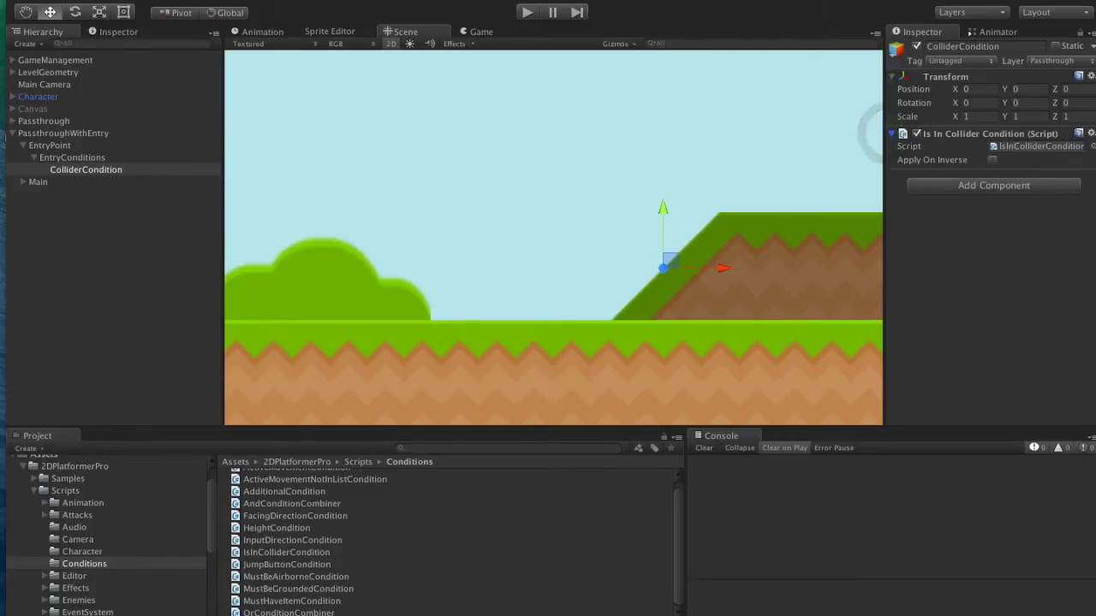
click(86, 169)
click(993, 185)
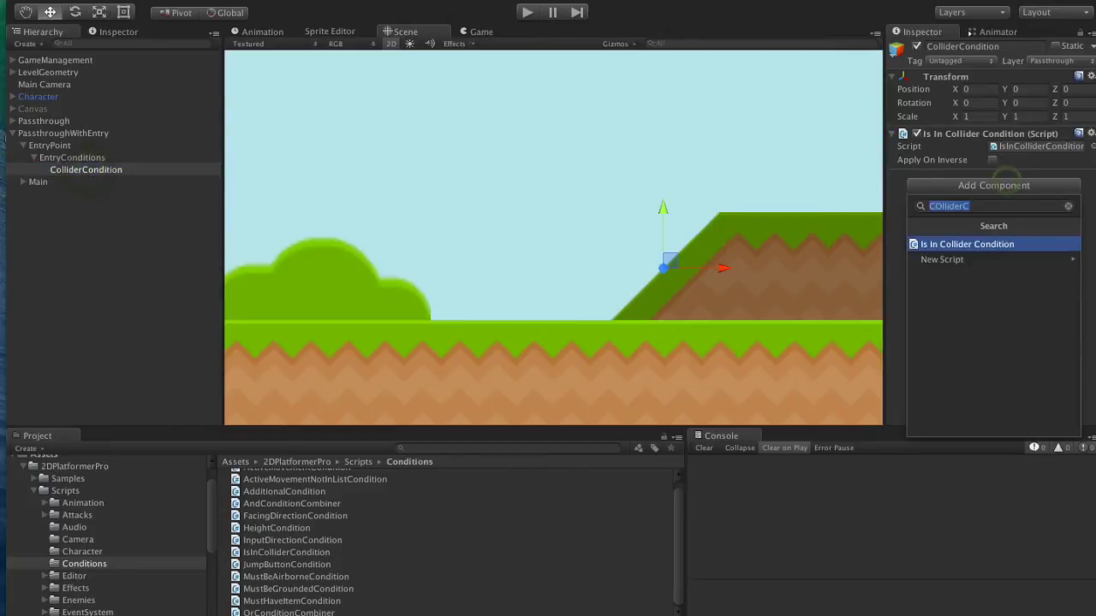
text(Collide)
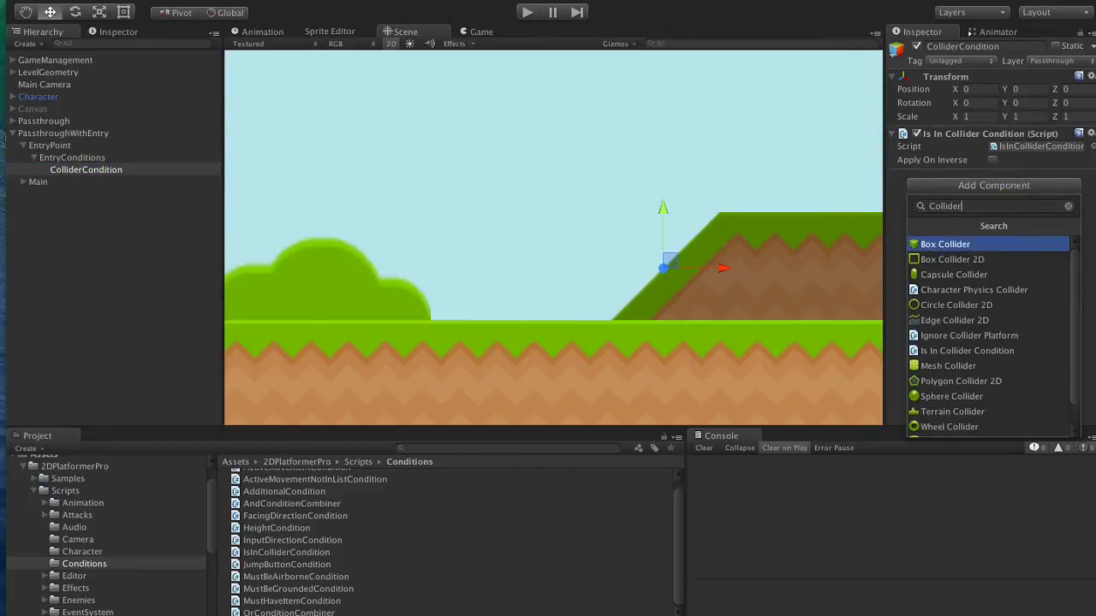
key(Down)
key(Return)
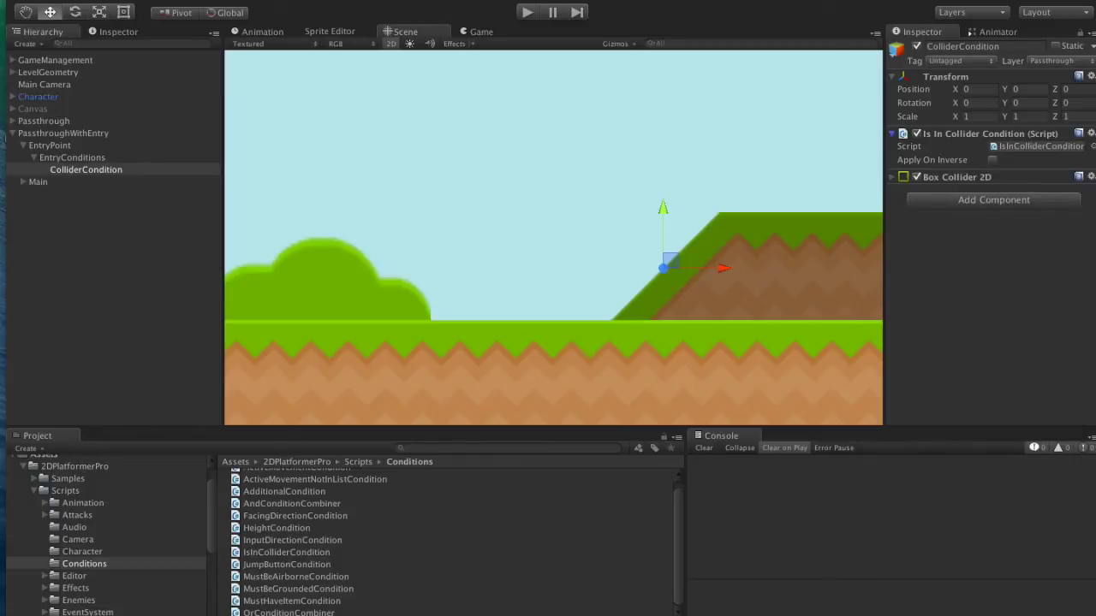
click(1061, 61)
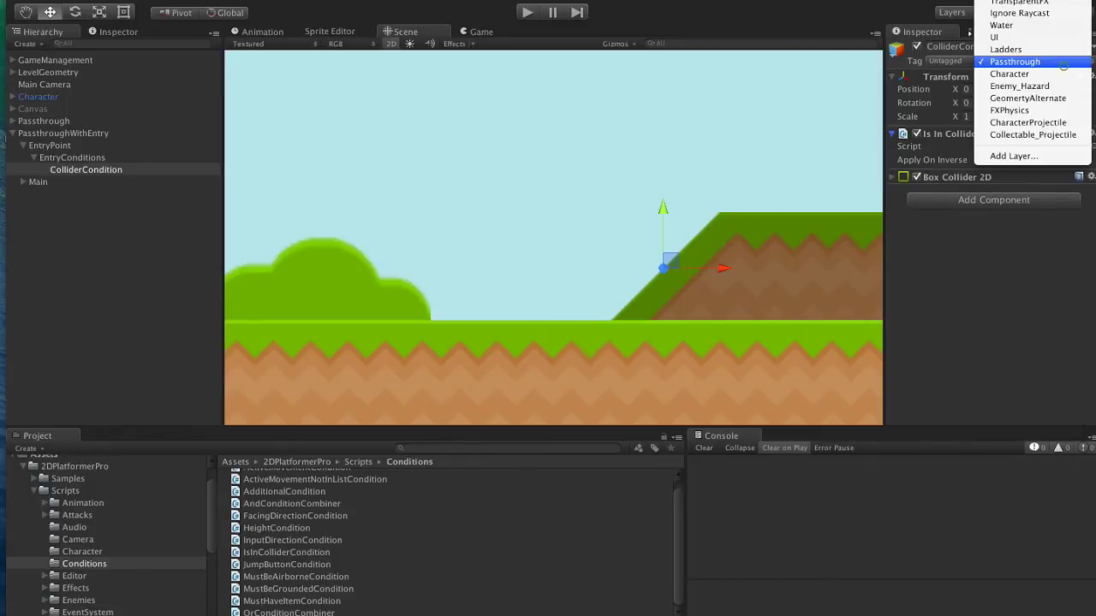
click(1024, 12)
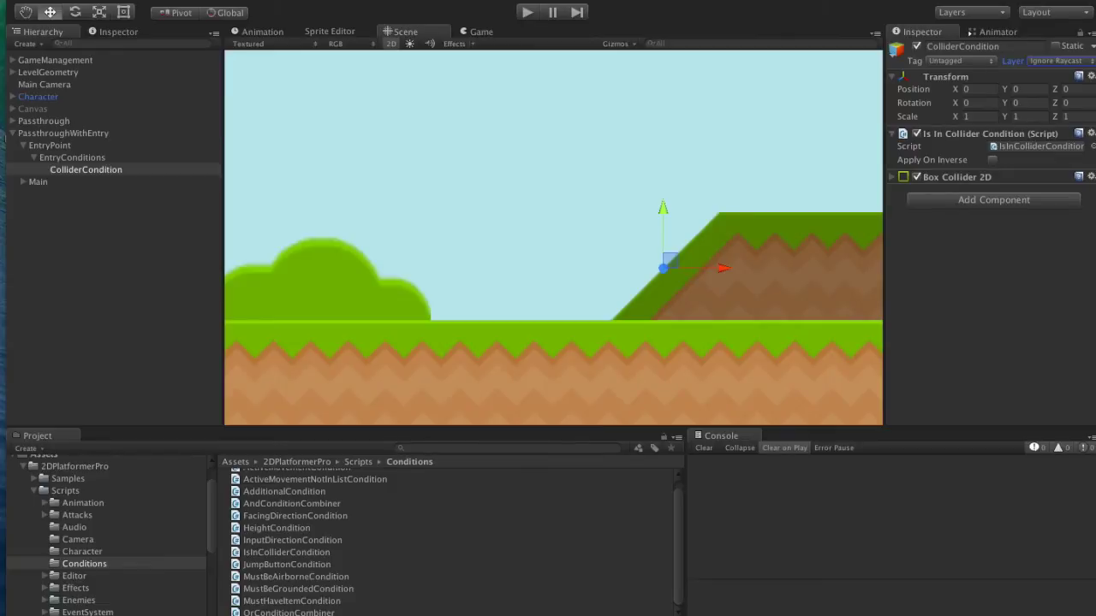
Move the collider zone left to X -0.593 and size it 0.15 by 0.3
click(891, 177)
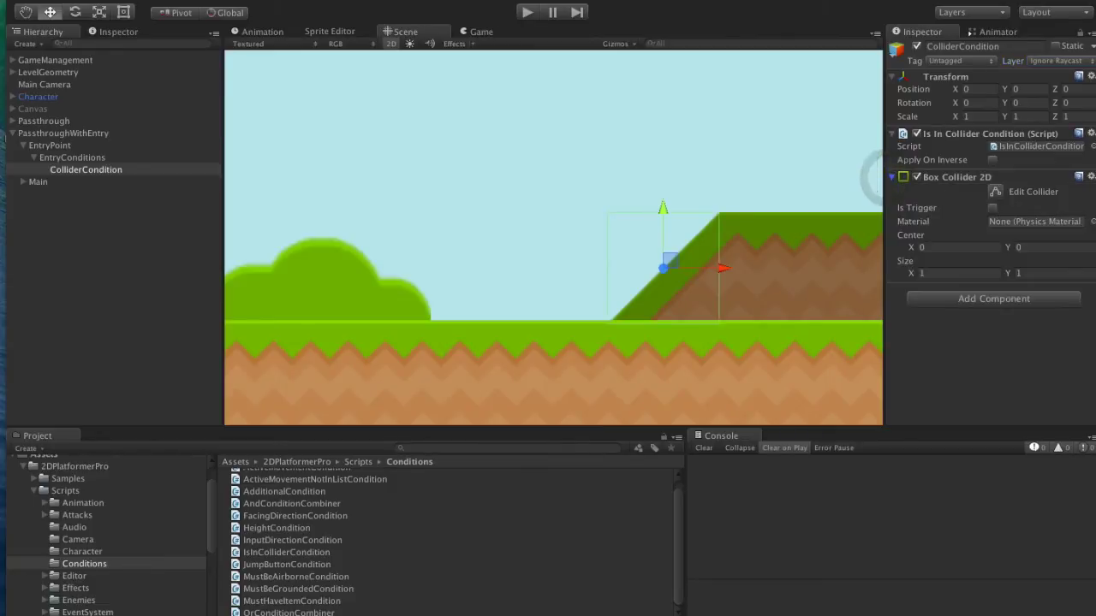
drag(723, 268, 658, 268)
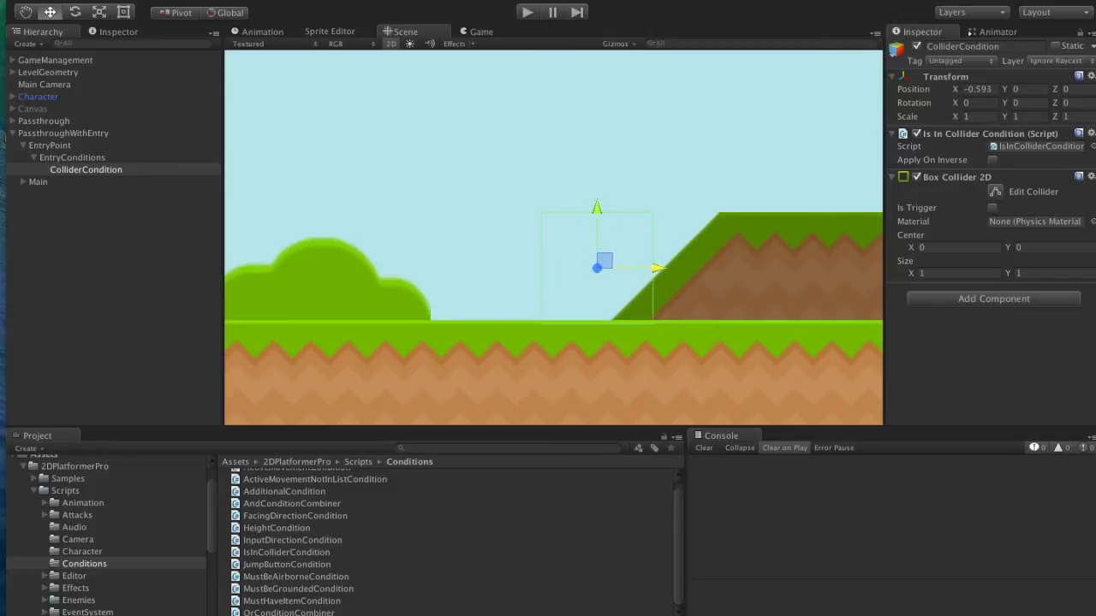
click(924, 272)
text(0.15)
key(Tab)
text(.2)
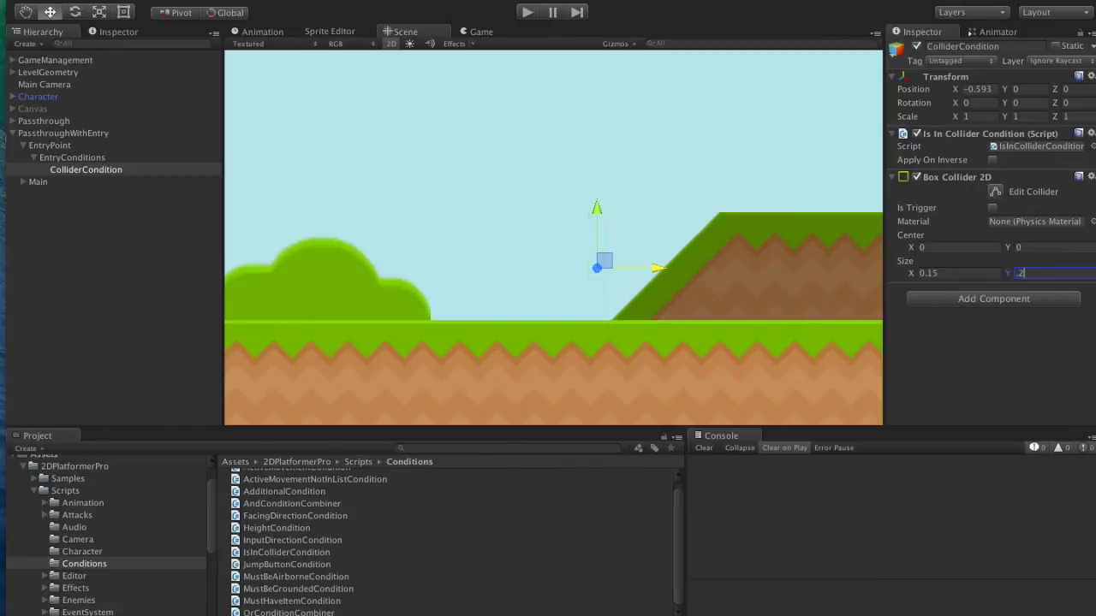
key(BackSpace)
text(3)
Give EntryConditions' combiner 2 conditions, with Input Direction Condition as Element 0
click(86, 158)
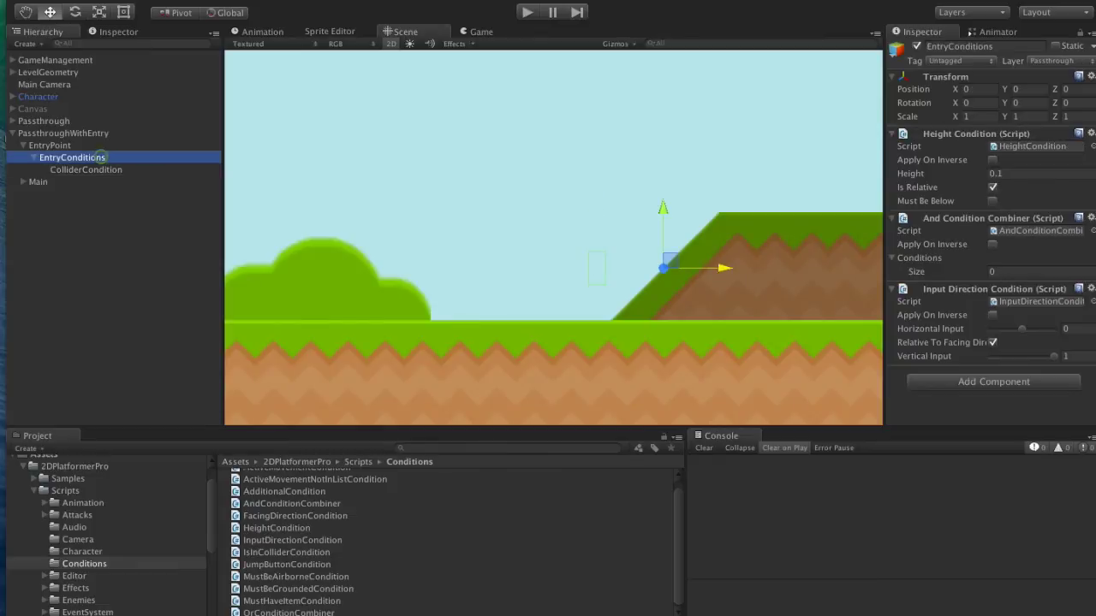
click(995, 271)
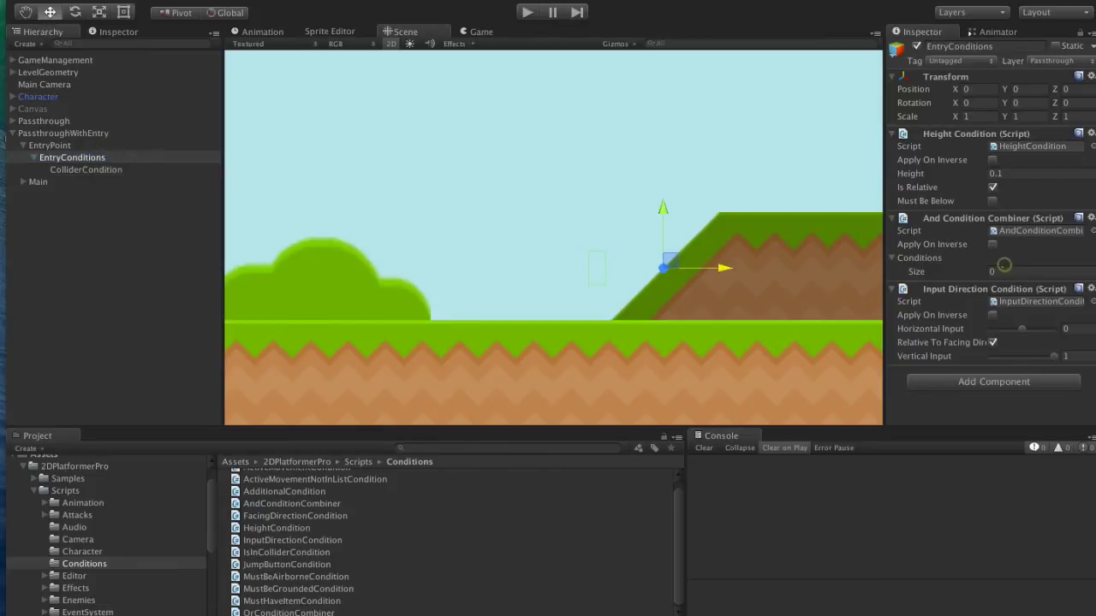
text(2)
key(Return)
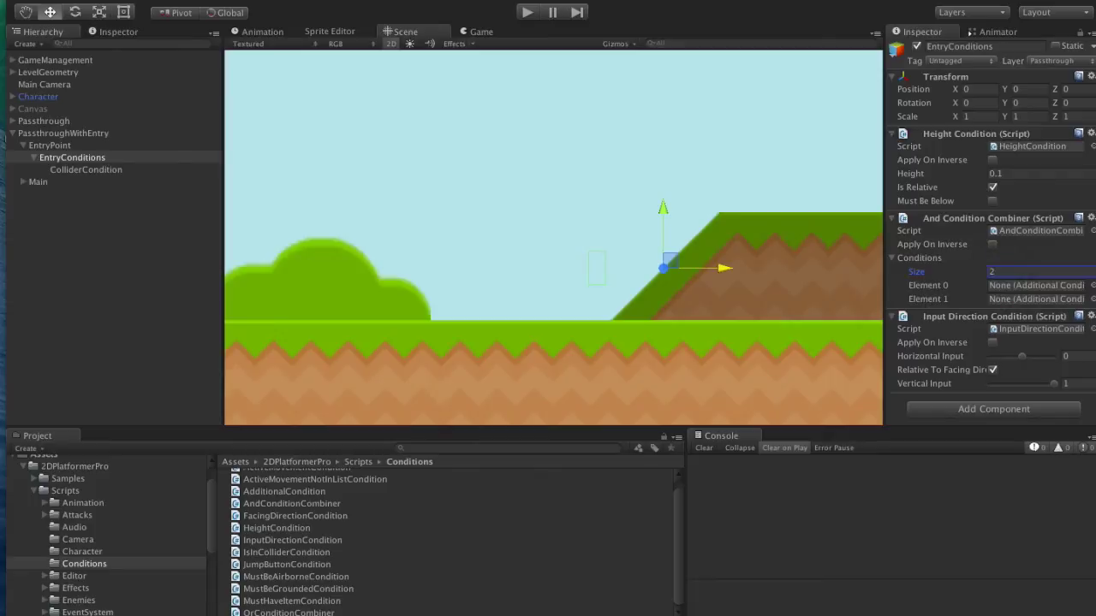
drag(968, 316, 1036, 285)
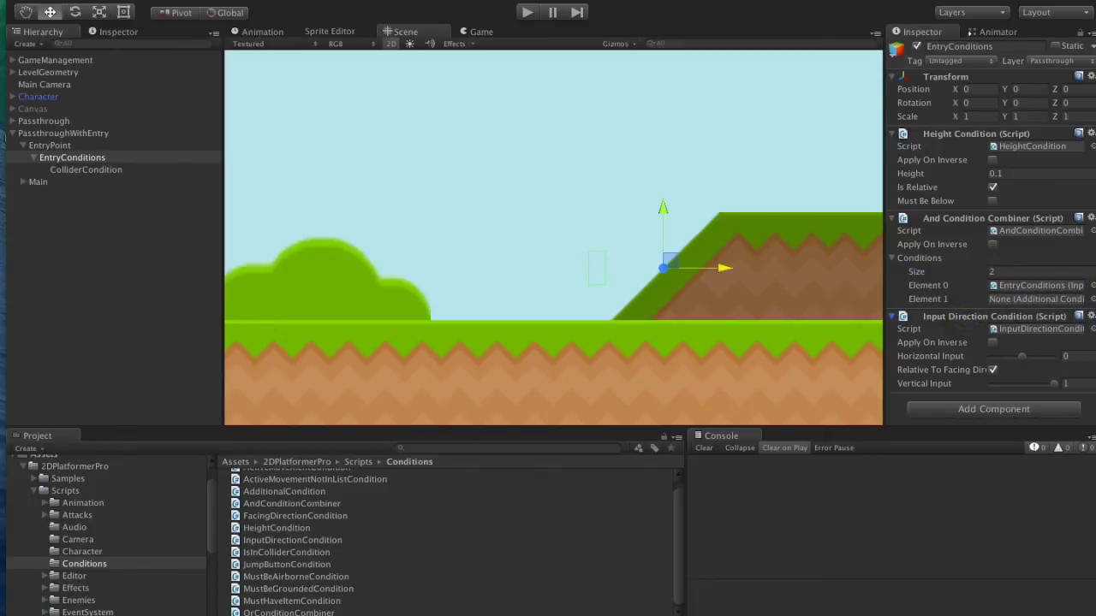
Lock a second Inspector on the EntryConditions object
click(85, 170)
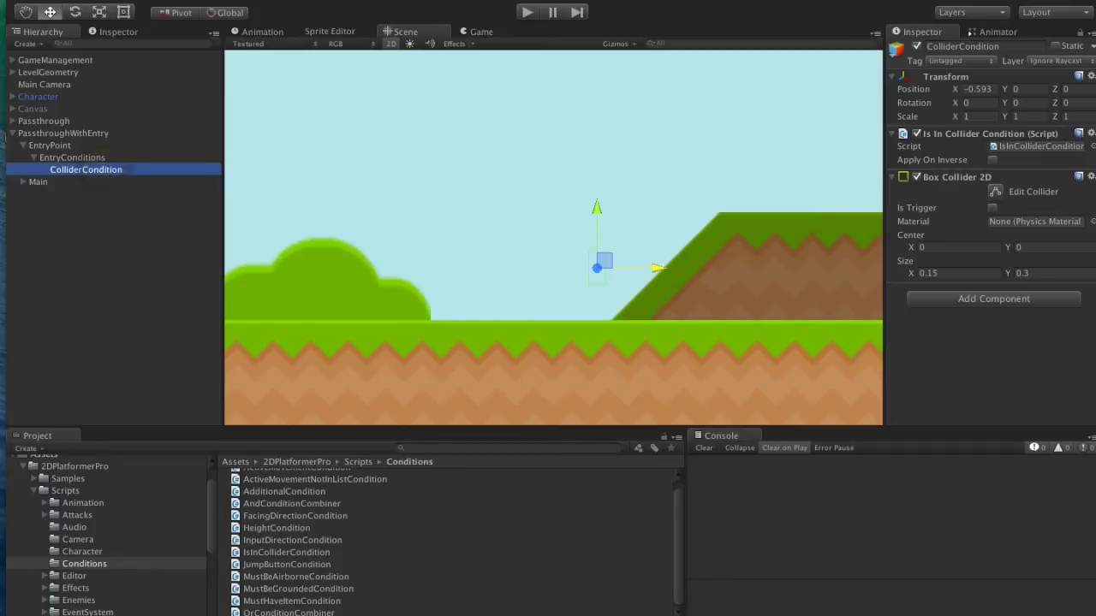
click(118, 32)
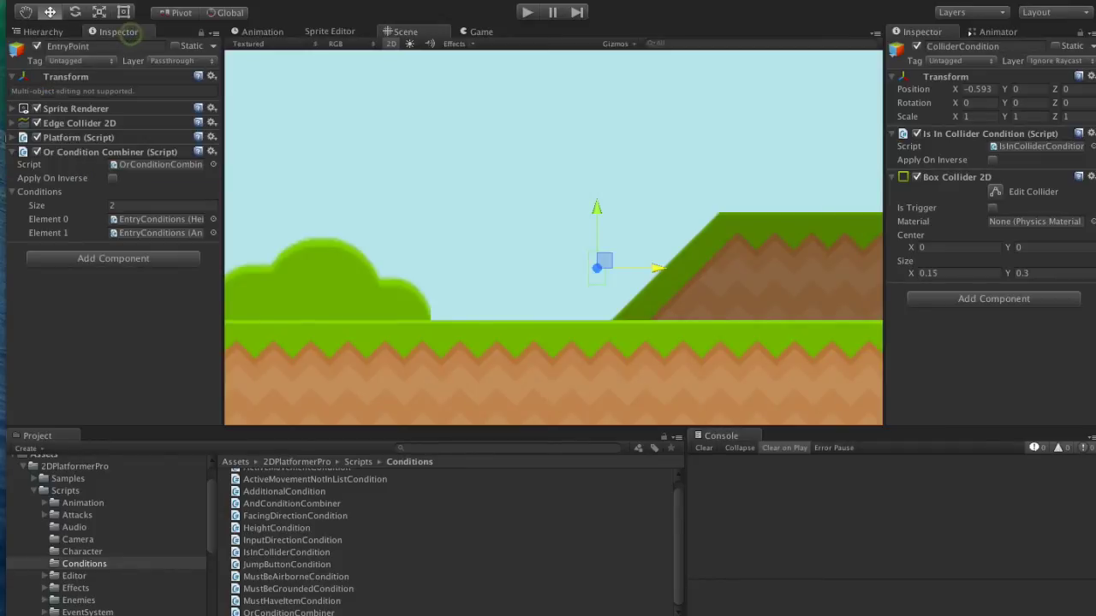
click(199, 33)
click(43, 31)
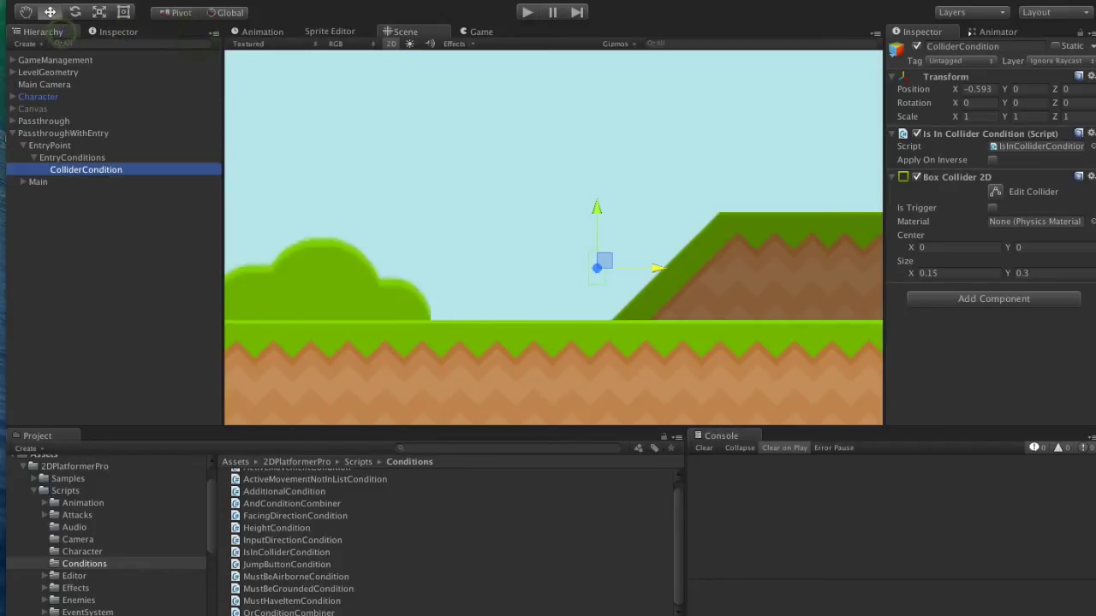
click(72, 158)
click(118, 32)
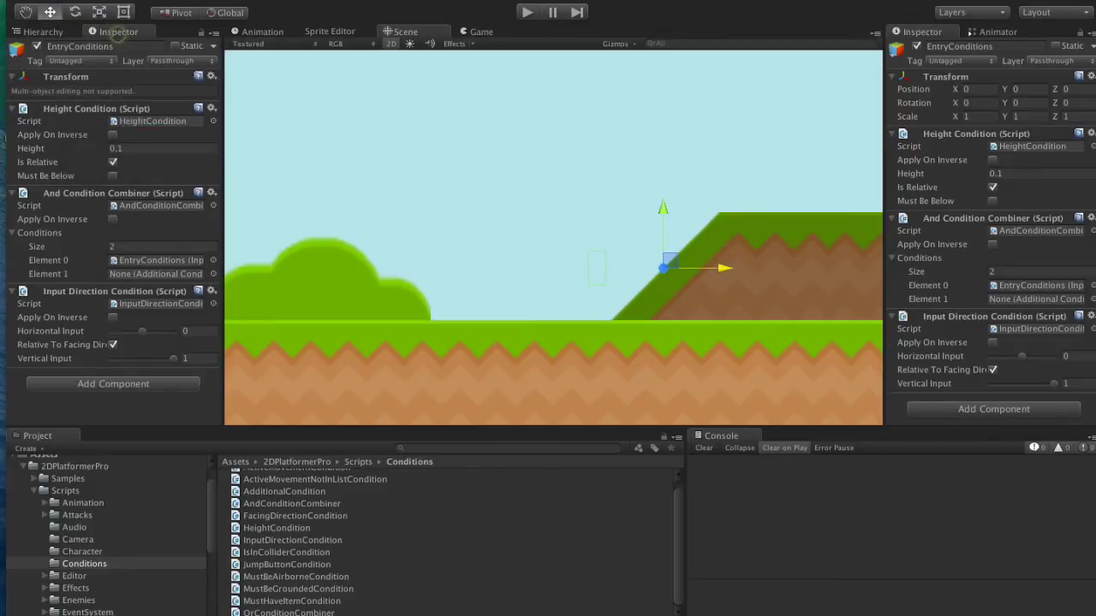
click(200, 34)
key(ctrl+4)
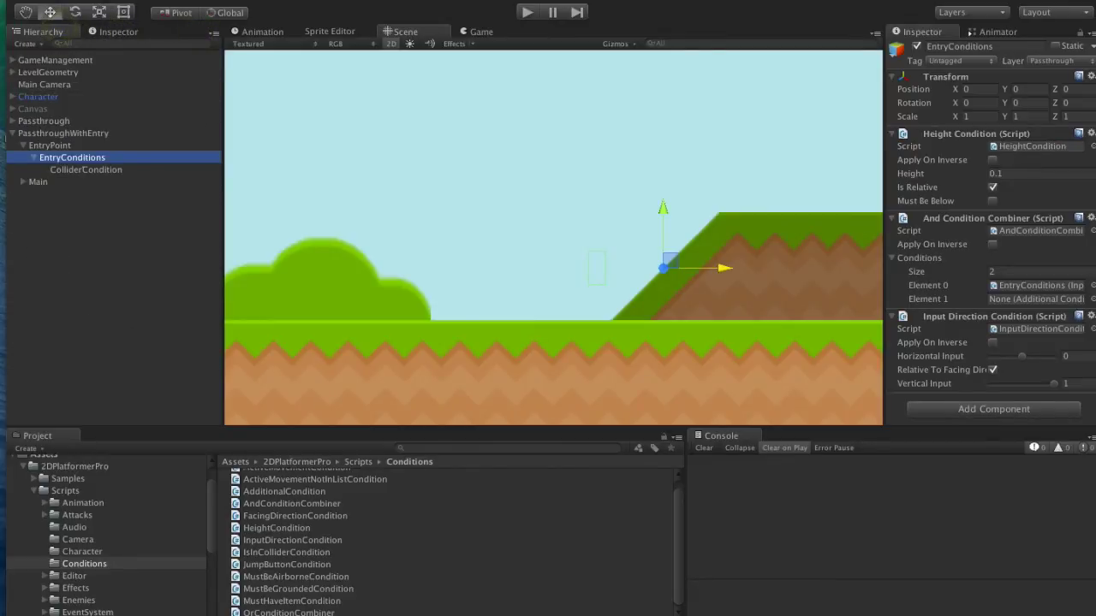
Assign ColliderCondition's Is In Collider Condition as Element 1 of the combiner
click(85, 170)
key(ctrl+3)
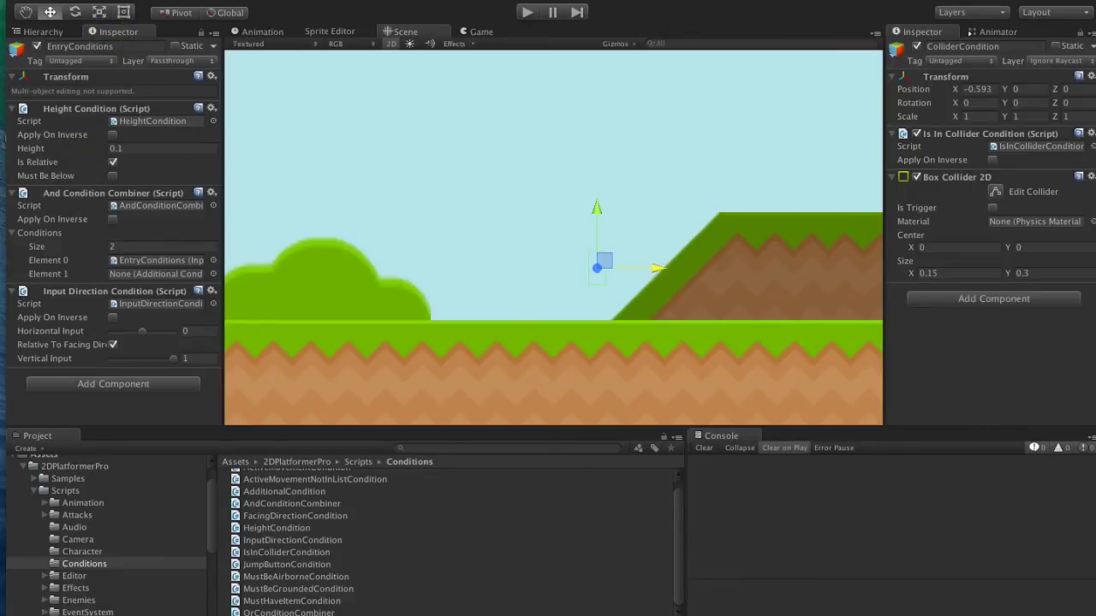
drag(959, 135, 158, 274)
click(53, 32)
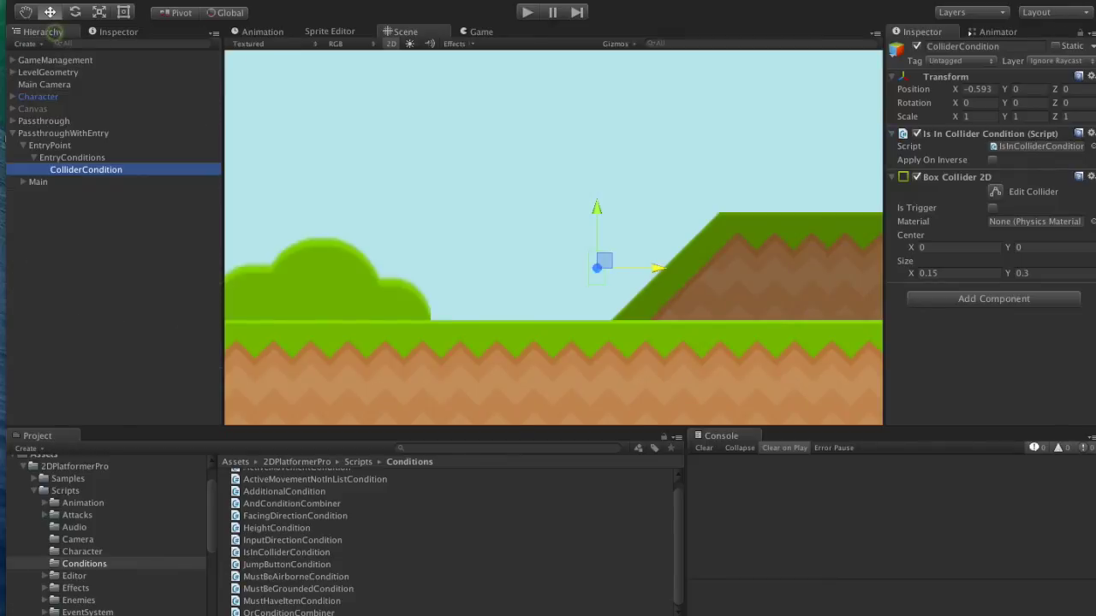
Enter Play mode and walk the character left and right, jumping once
click(528, 13)
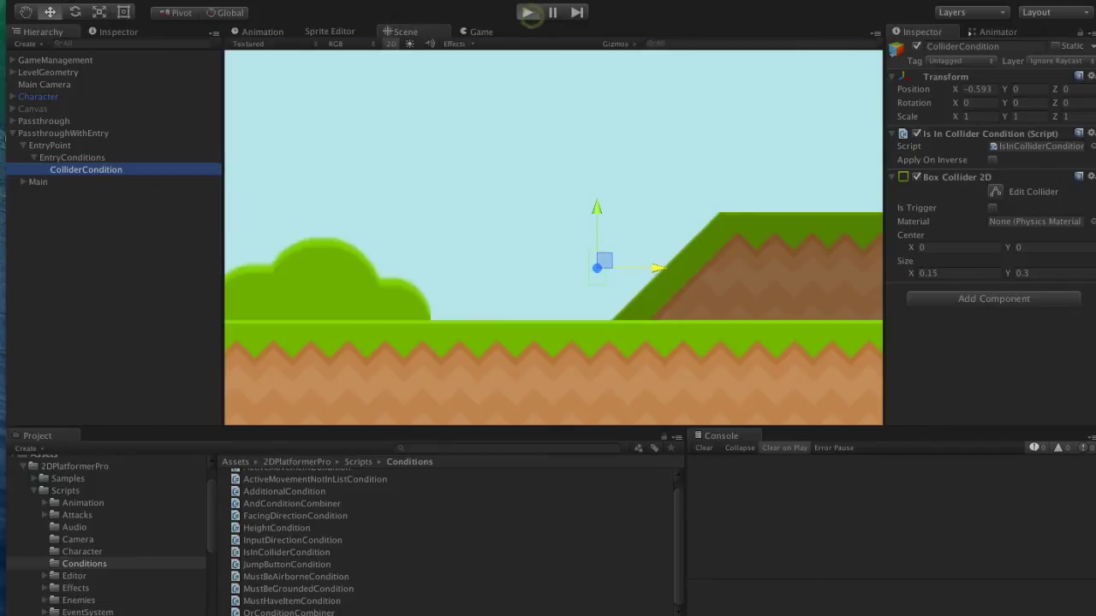
key(Right)
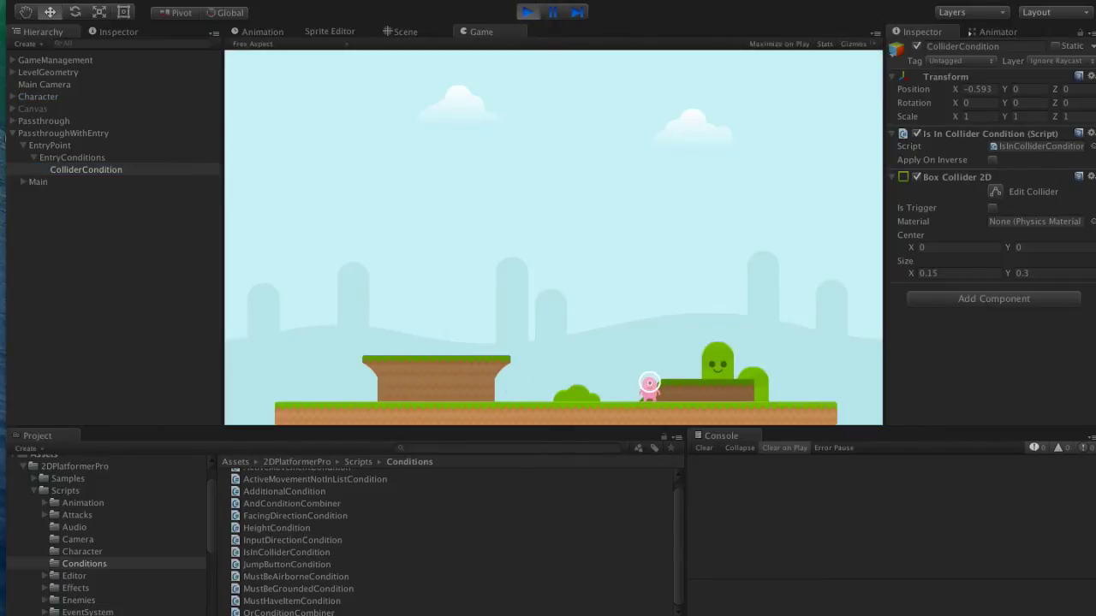
key(Left)
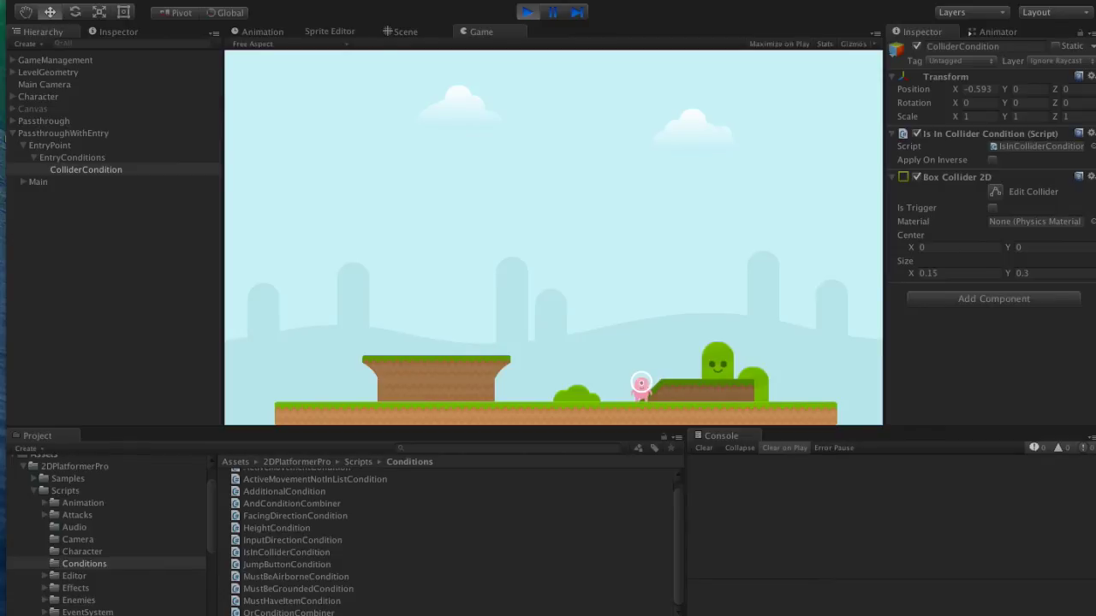
key(Right)
key(space)
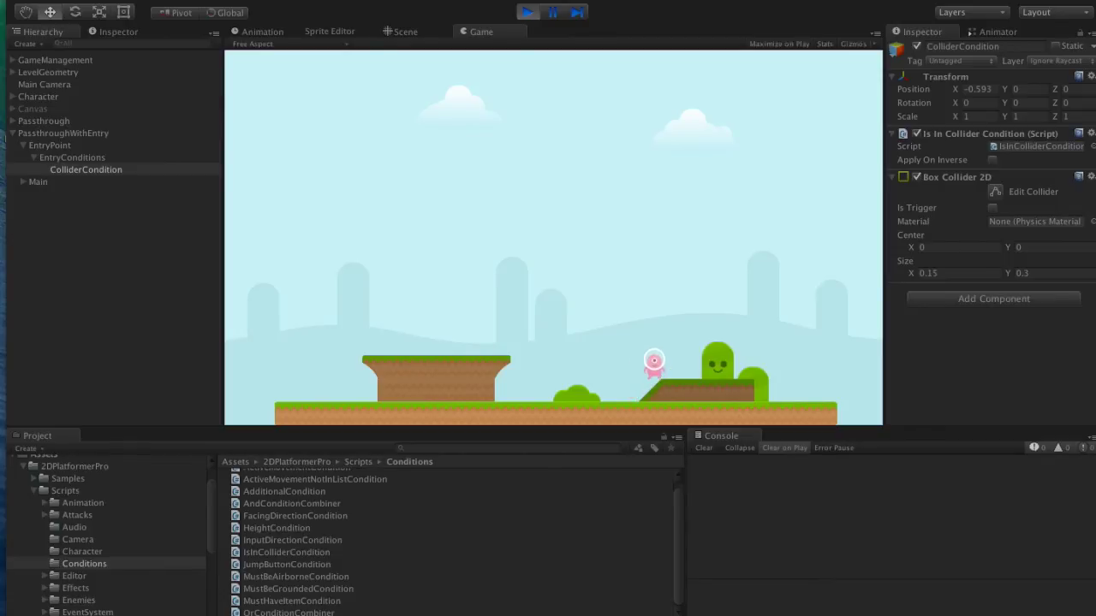
key(Left)
key(Right)
Run the character back and forth onto the ramp platform several times
key(Left)
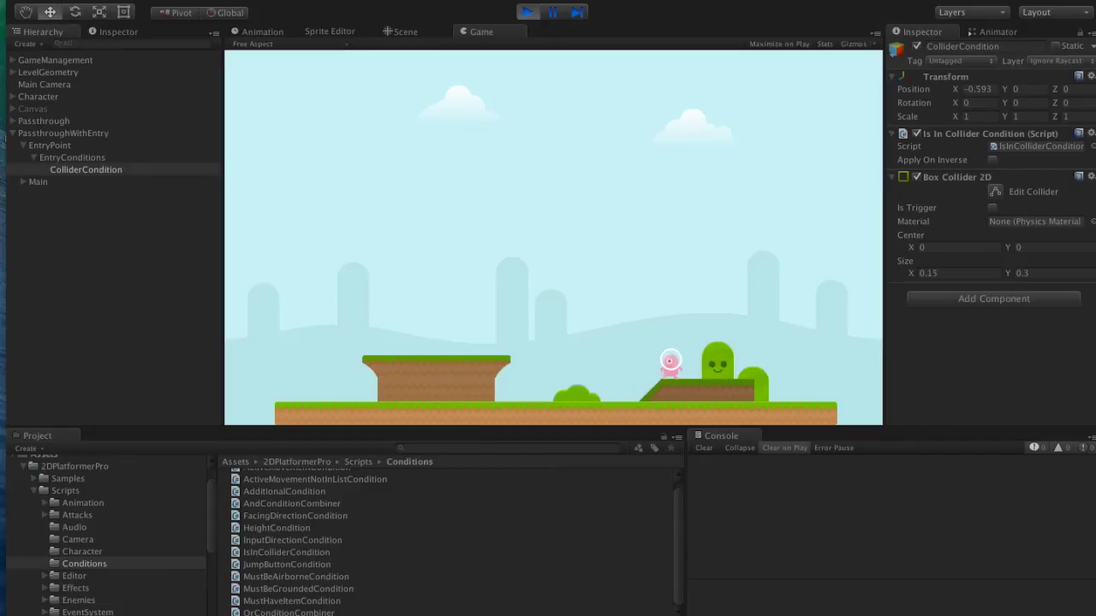
key(Right)
key(Left)
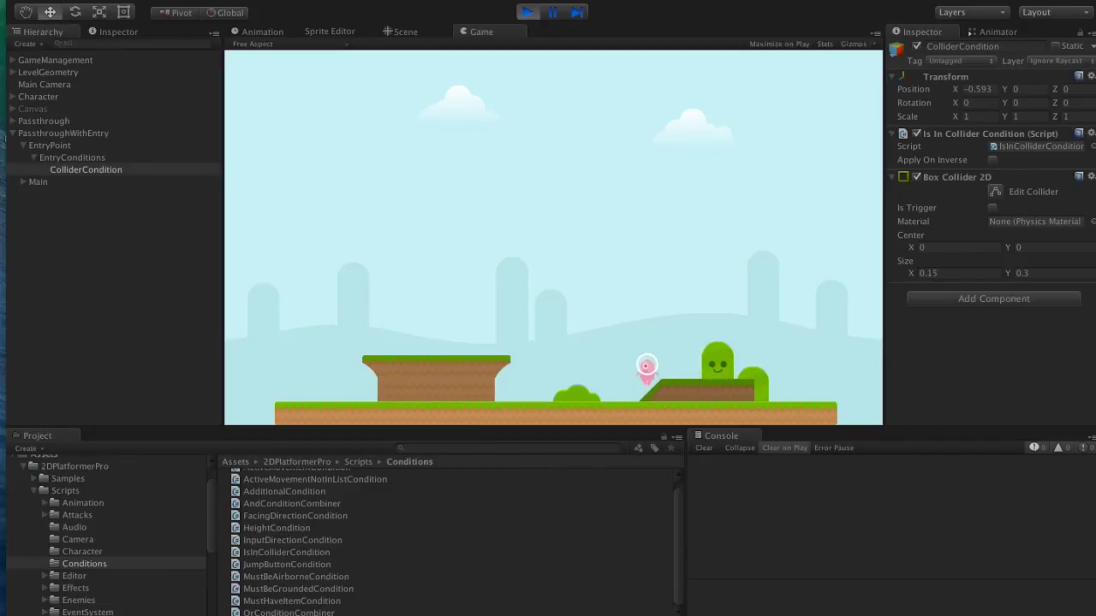
key(Right)
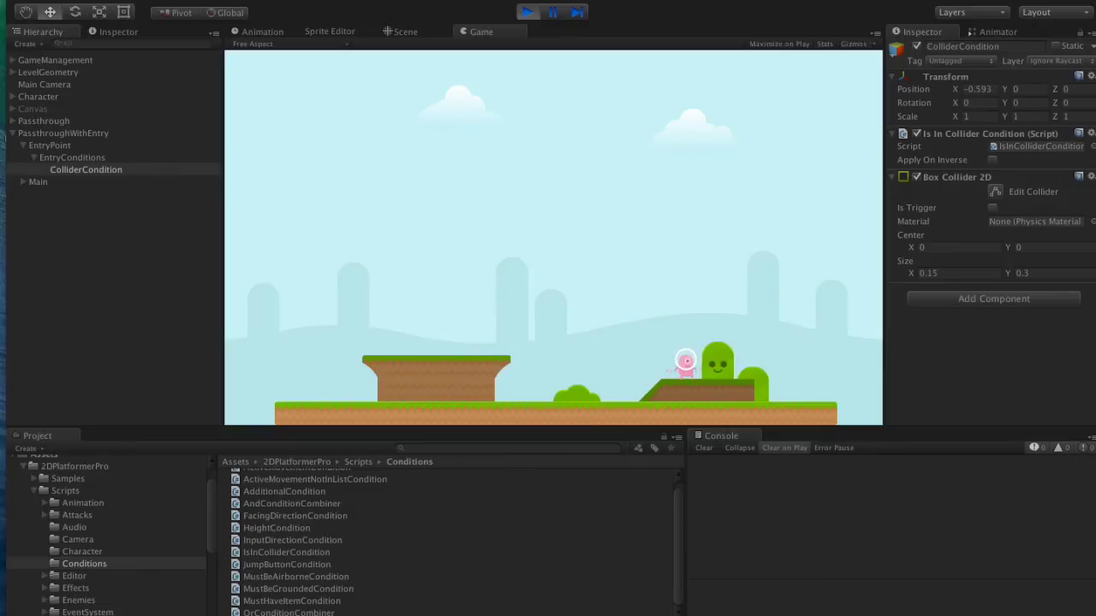
key(Left)
key(Right)
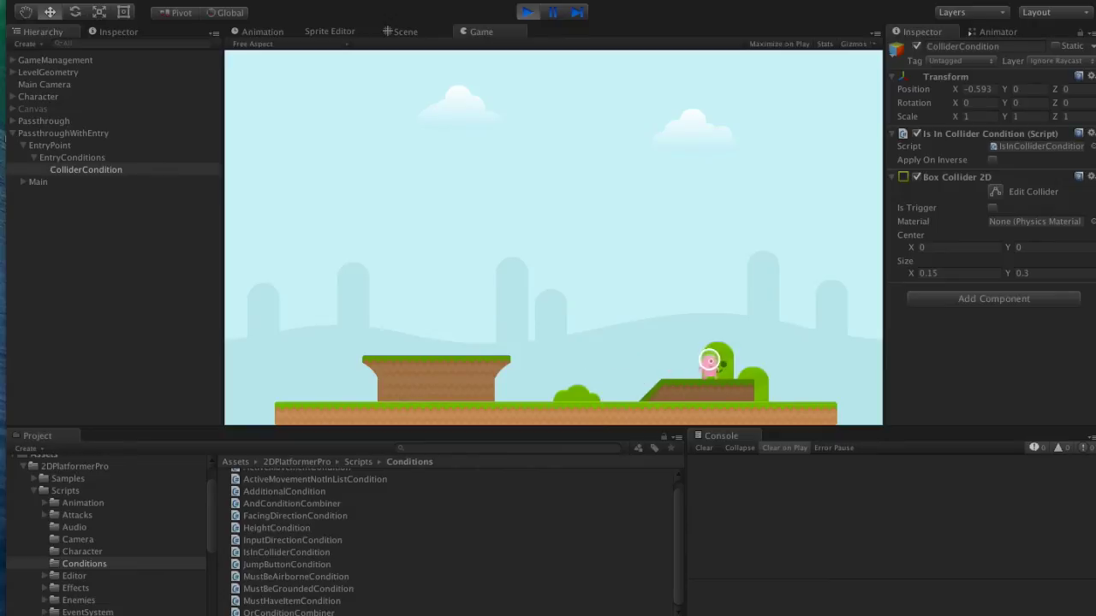
key(Left)
key(Right)
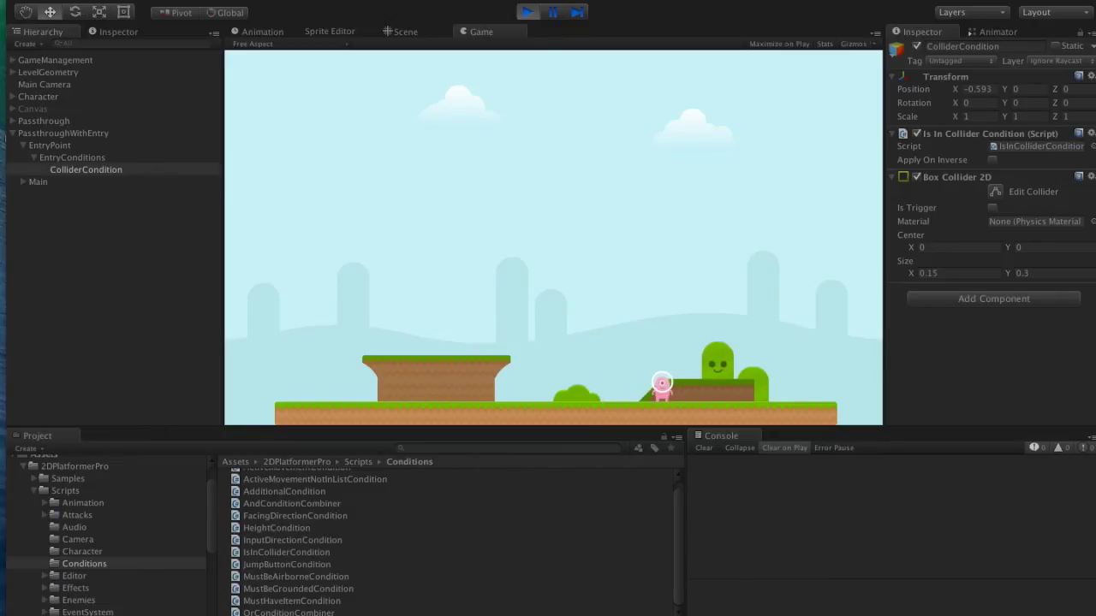
click(416, 31)
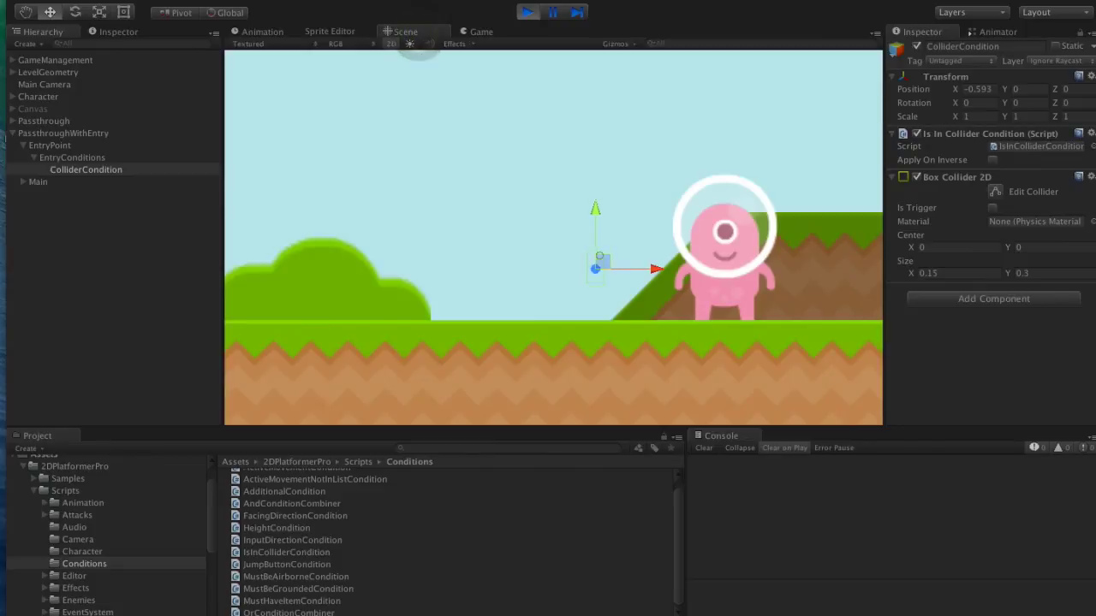
Nudge the ColliderCondition zone to X -0.586, Y 0.014 and check the Character's position
drag(601, 256, 600, 255)
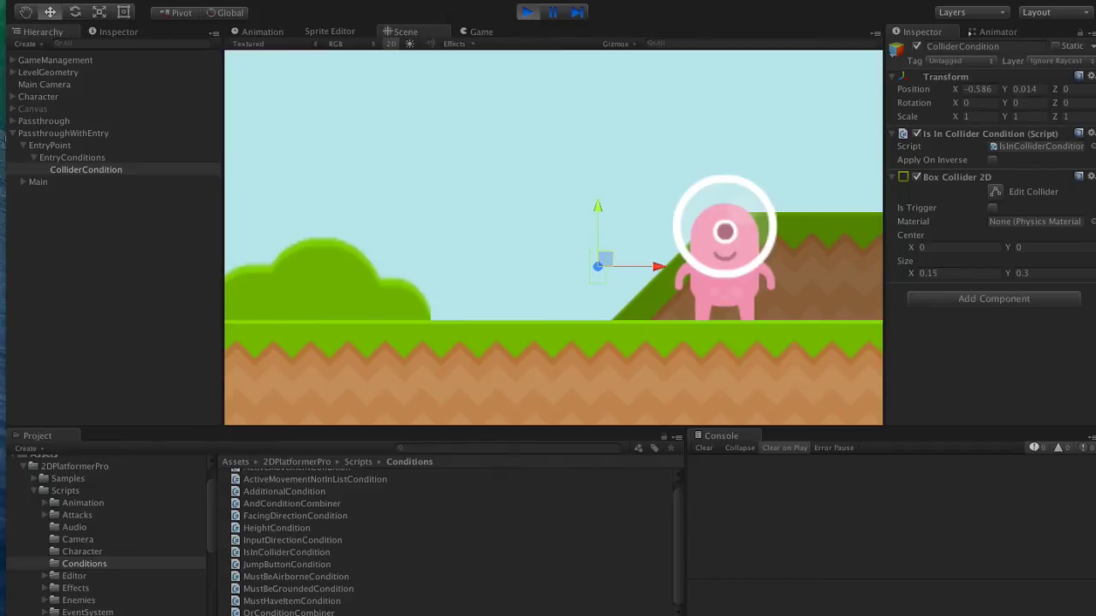
click(50, 97)
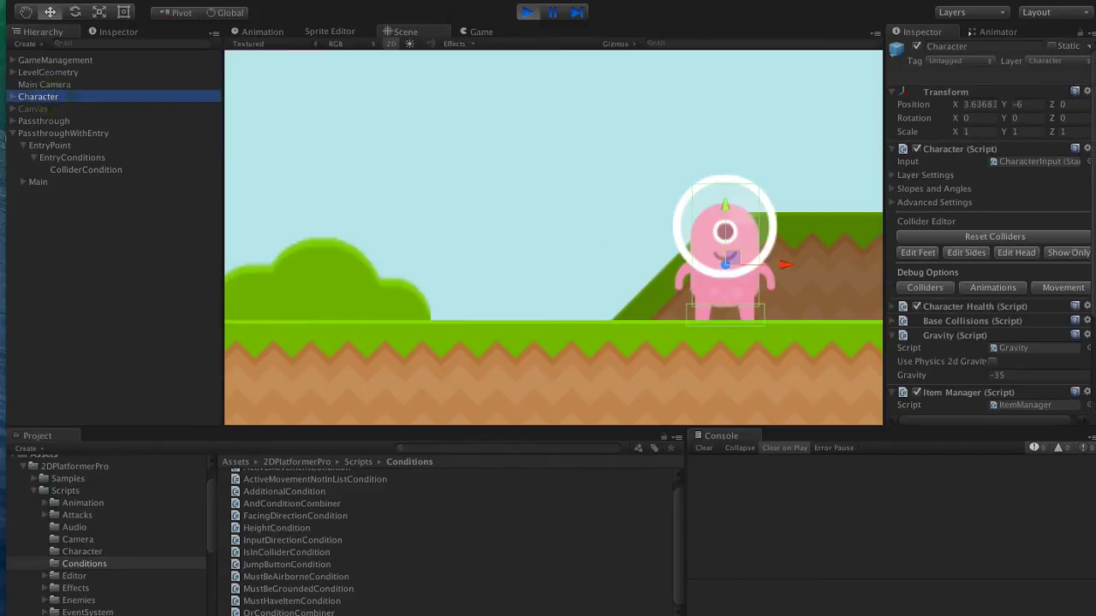
click(72, 168)
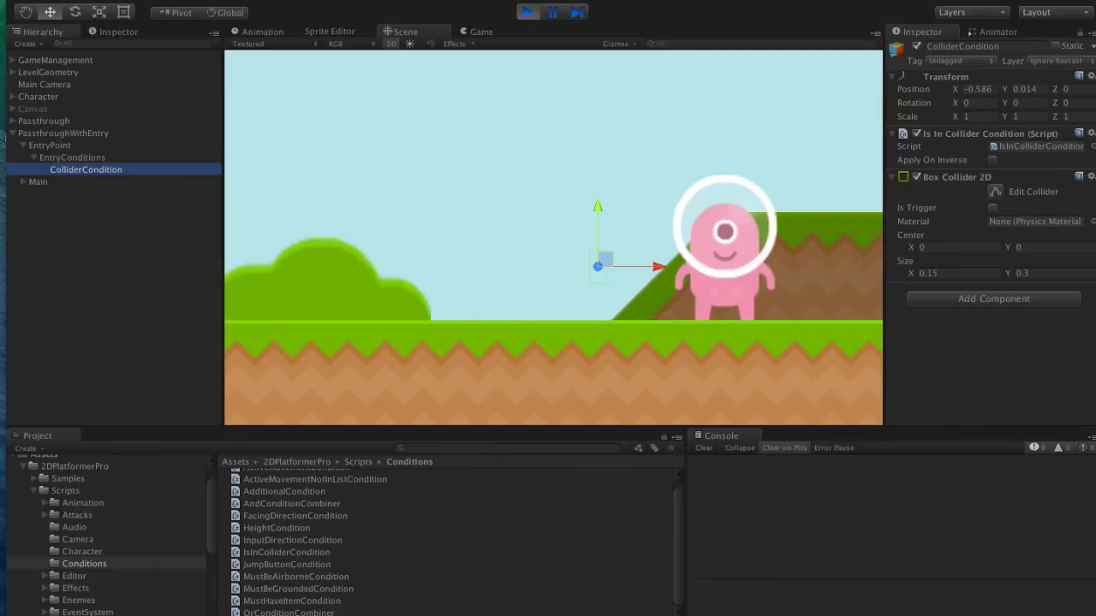
click(473, 31)
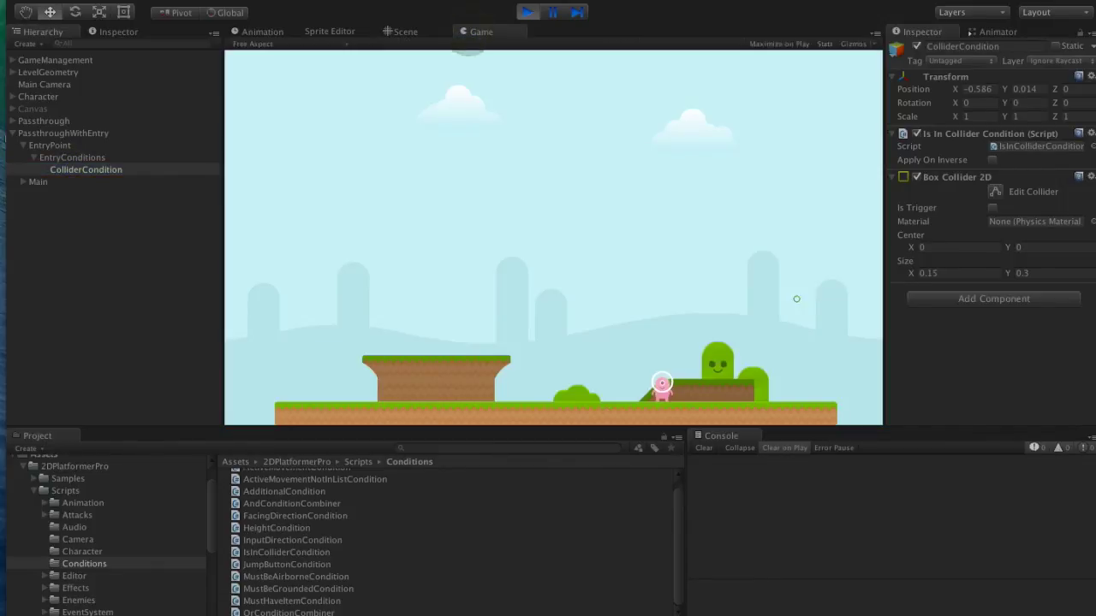
Walk the character back and forth up the slope toward the platform
key(Right)
key(Left)
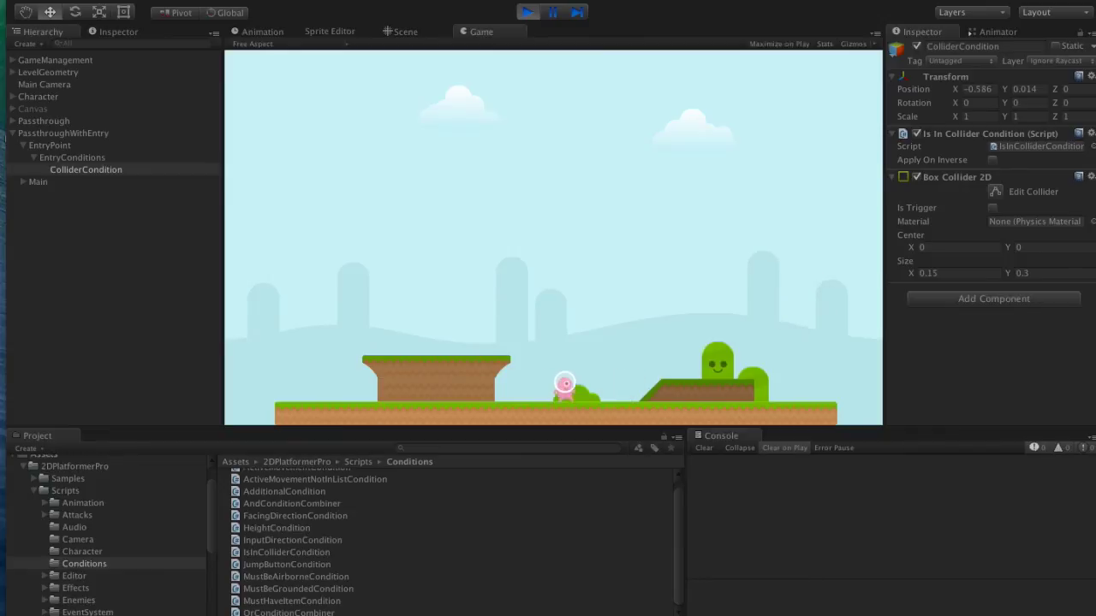
key(Right)
key(Left)
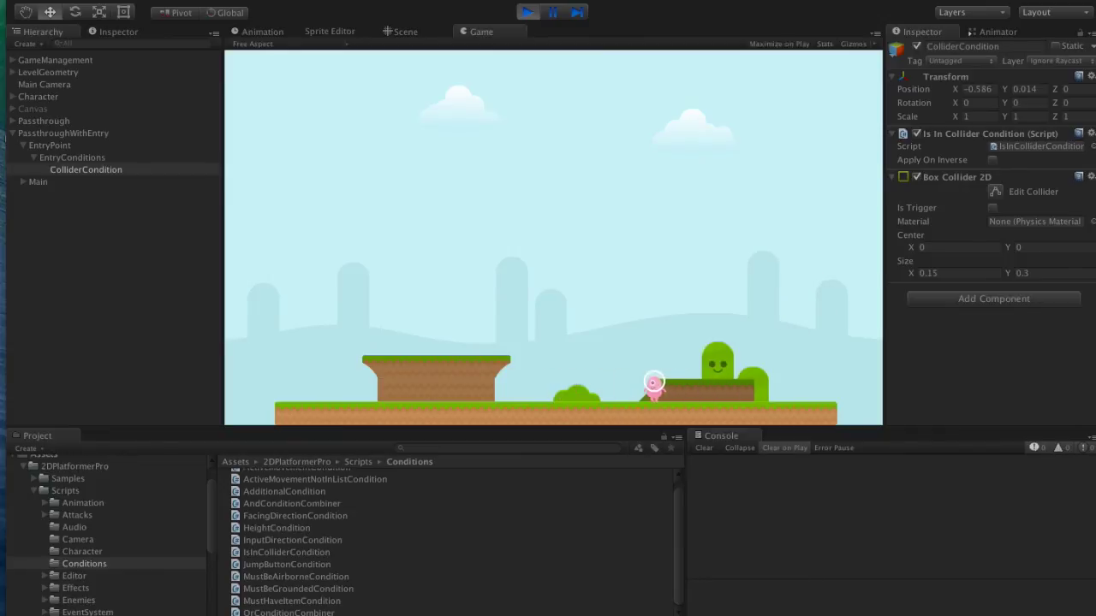
key(Right)
key(Left)
key(Right)
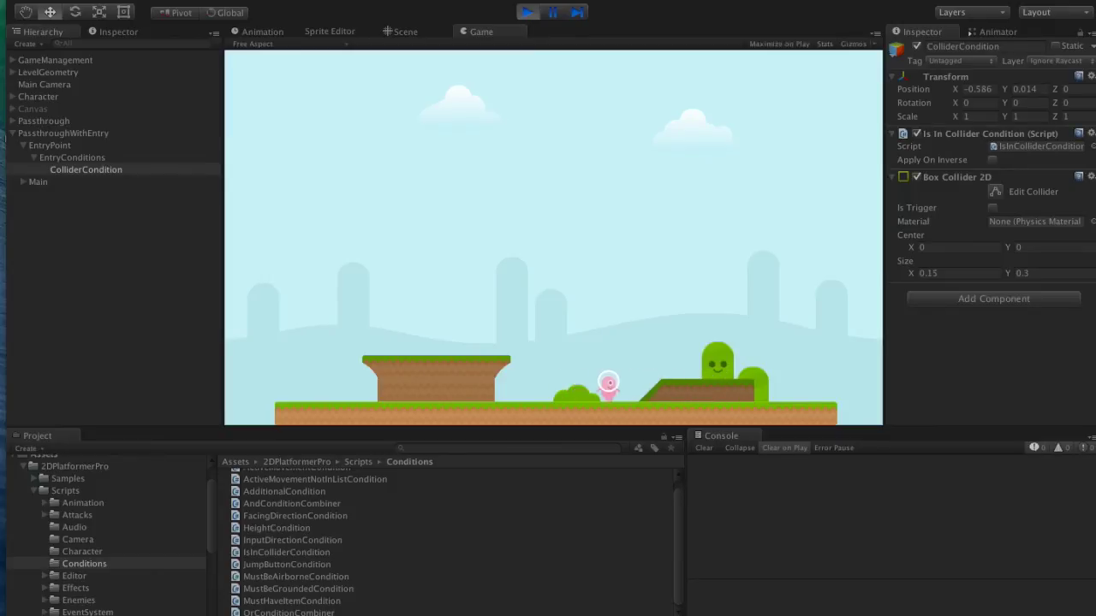
Keep walking the character around the slope, then stop Play mode
key(Left)
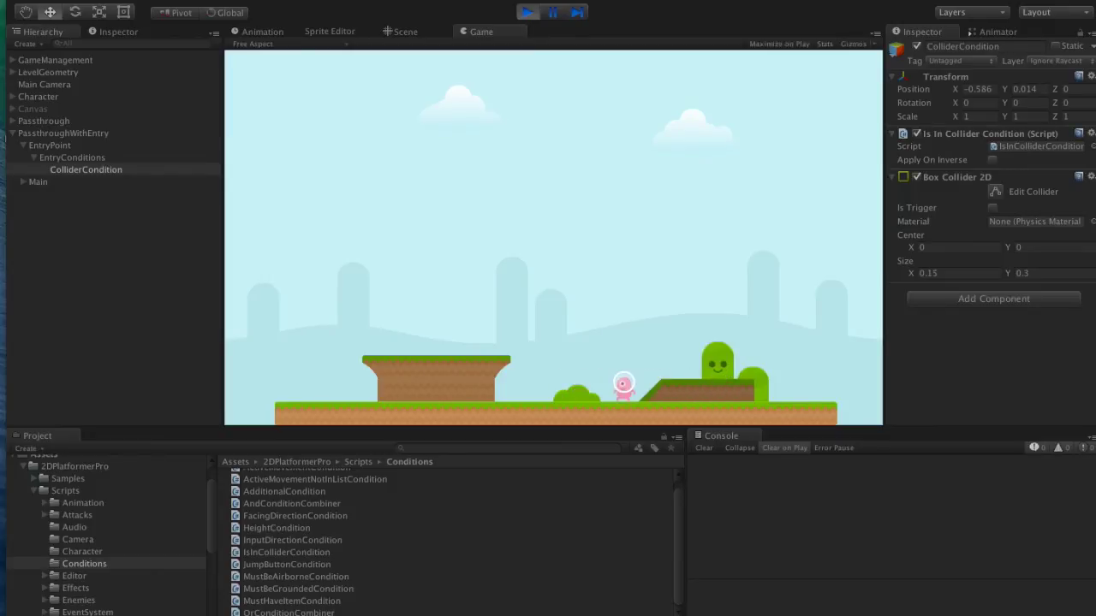
key(Right)
key(Left)
key(Right)
key(Left)
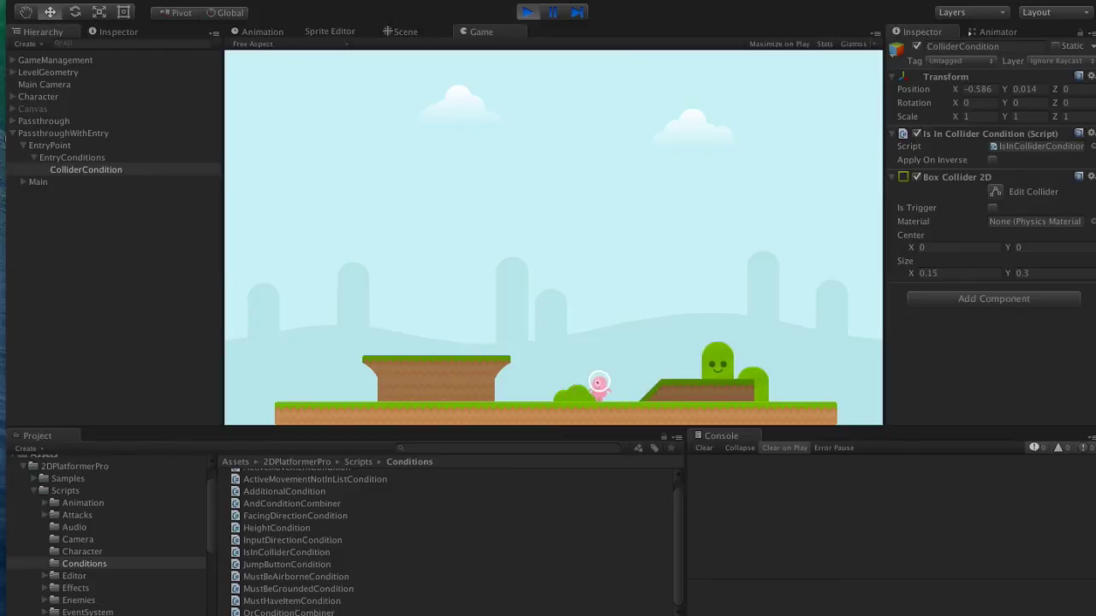
key(ctrl+p)
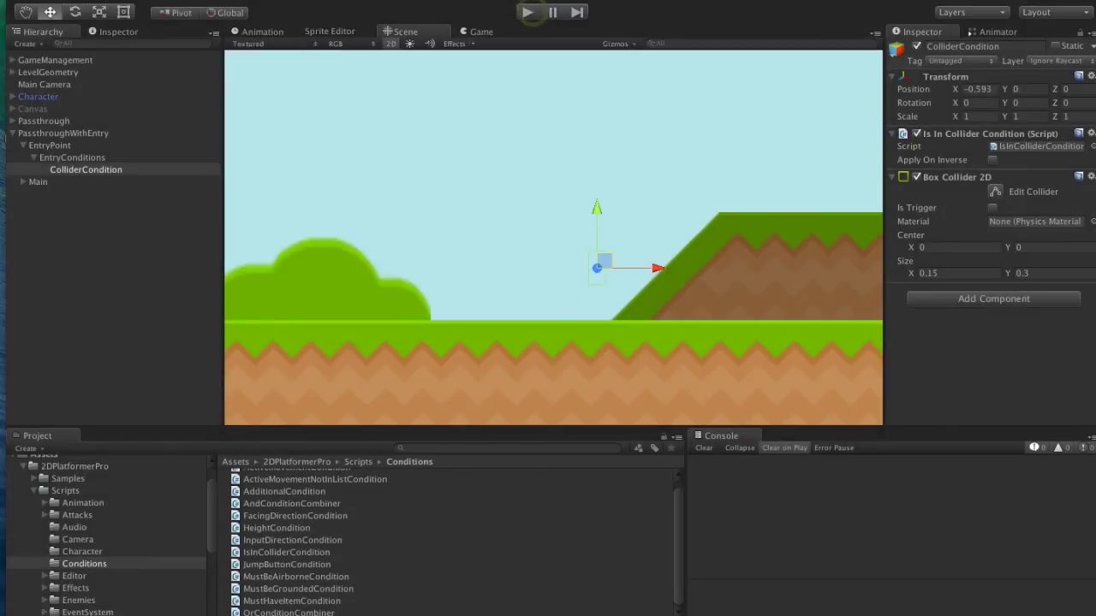
click(78, 157)
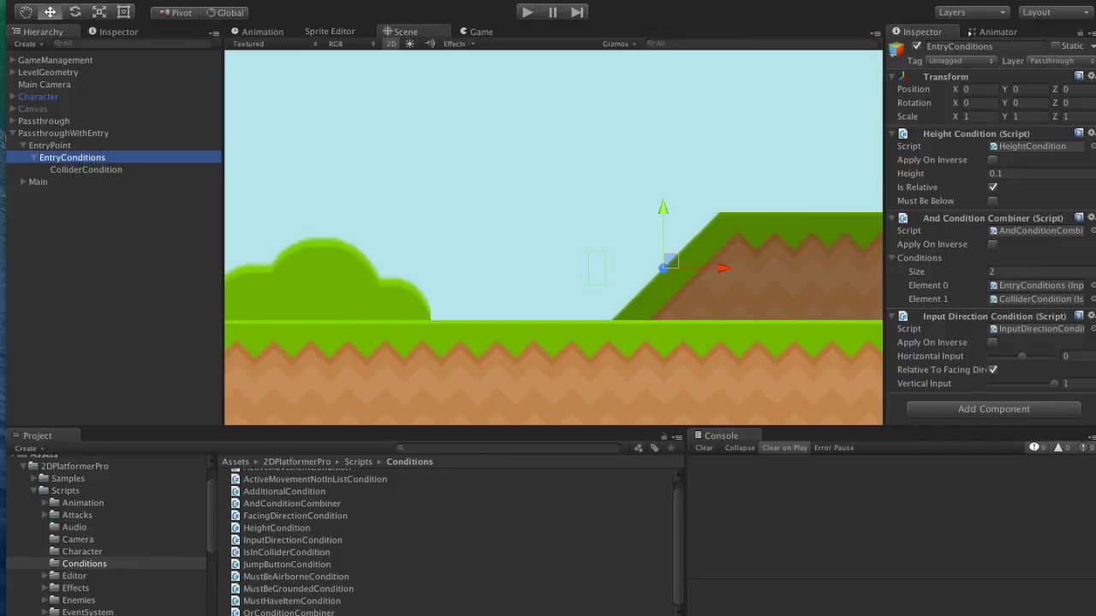
Set Input Direction Condition's Horizontal Input to 1, disable Relative To Facing Direction, and play
click(1022, 357)
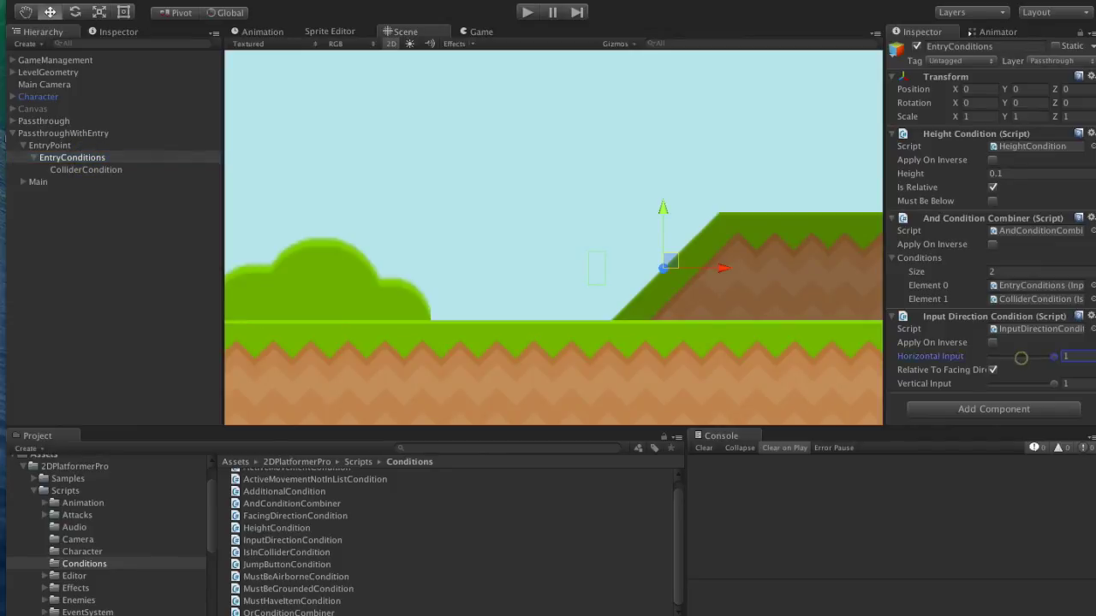
click(994, 370)
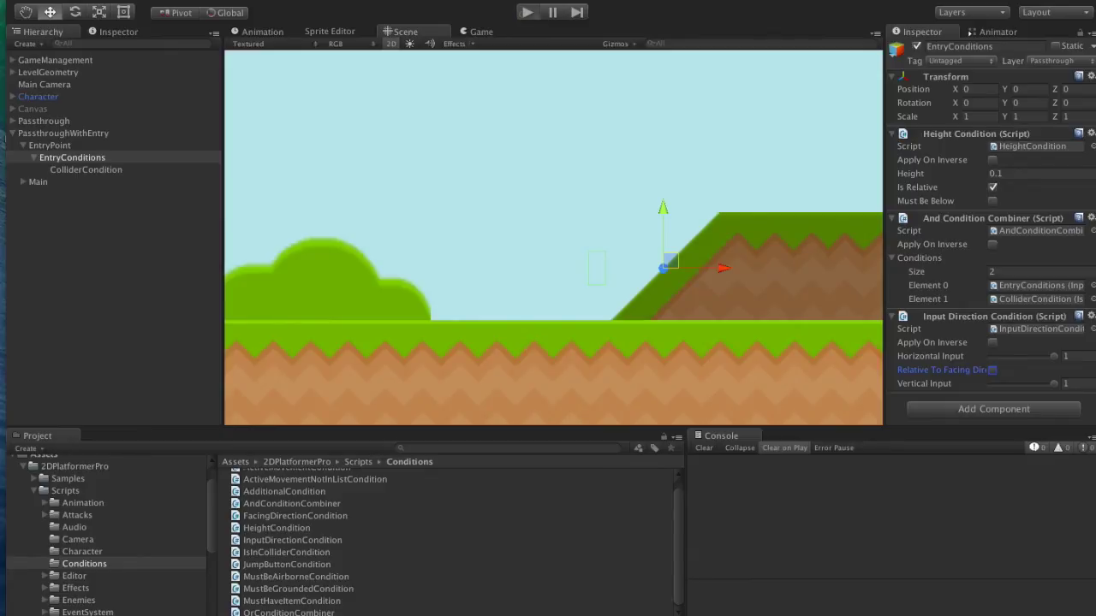
click(526, 12)
key(Right)
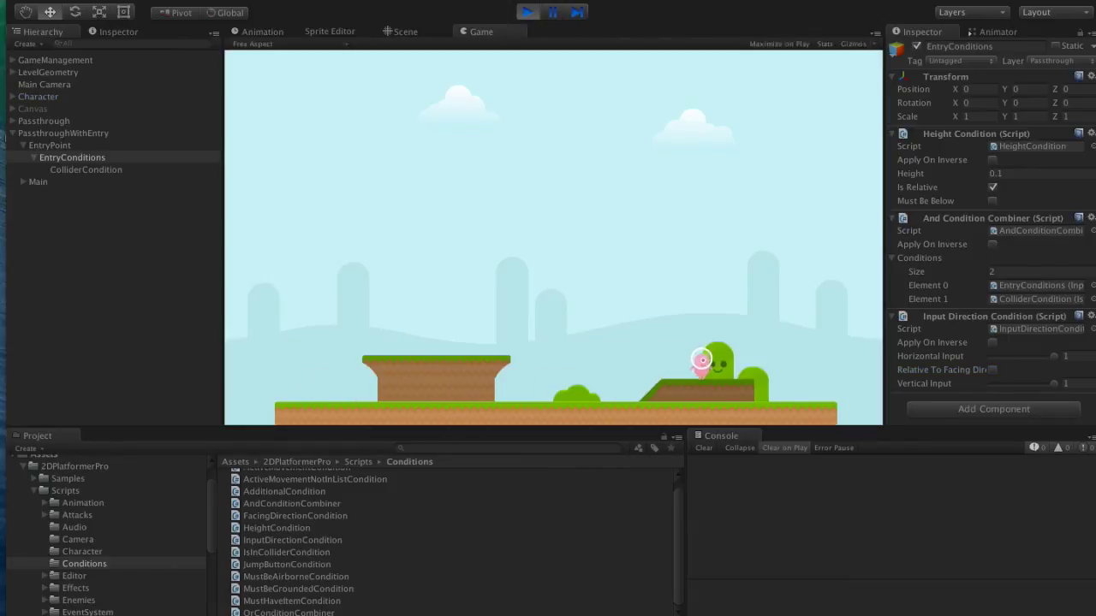
Walk the character repeatedly up and down the slope without entering the platform
key(Left)
key(Right)
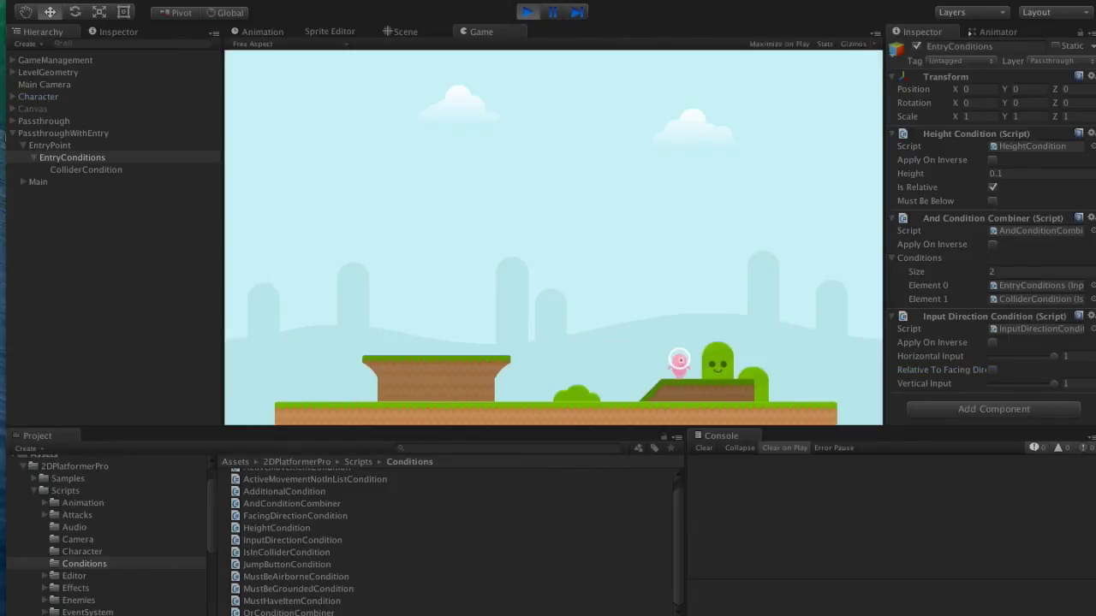
key(Left)
key(Right)
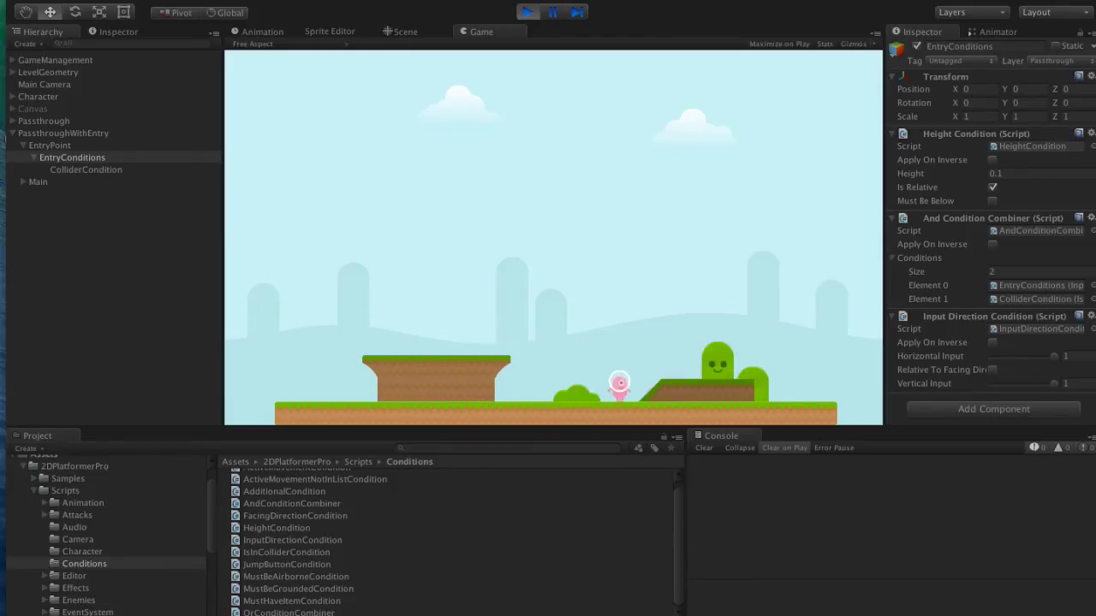
key(Left)
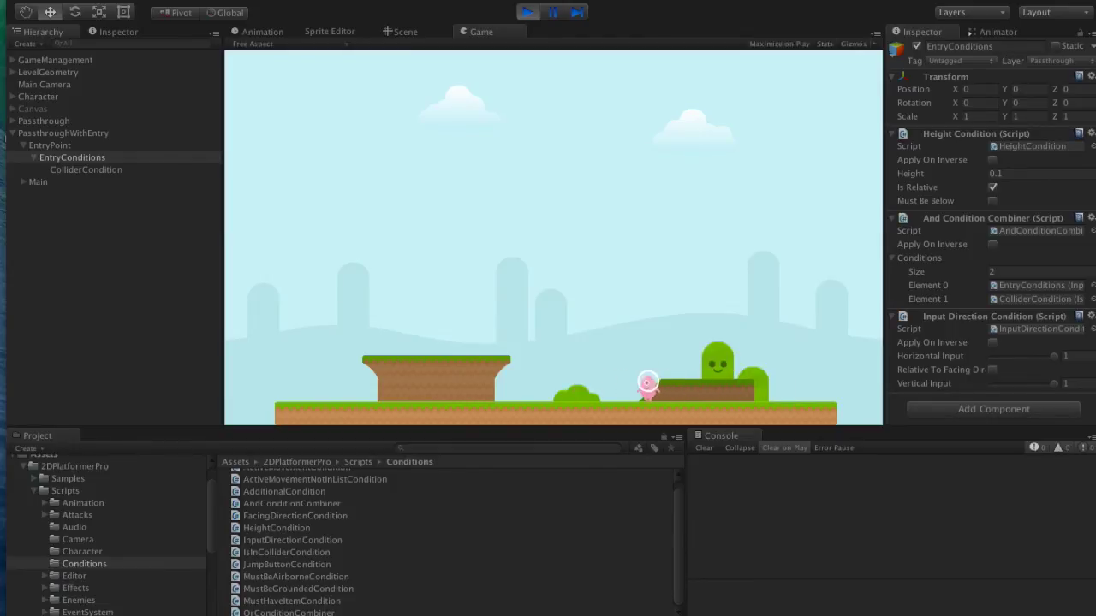
key(Right)
key(Left)
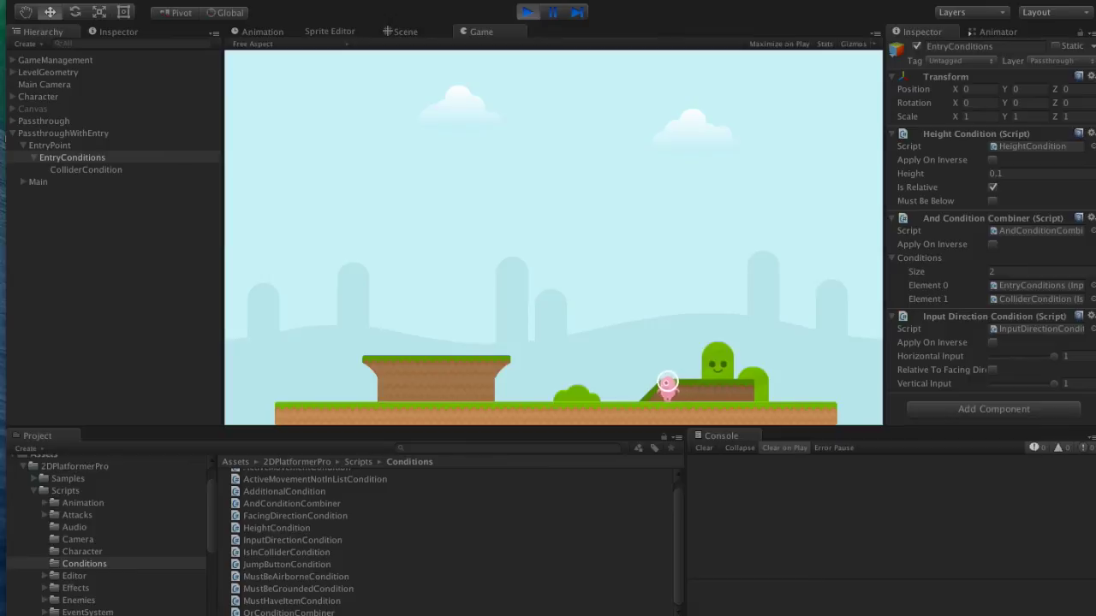
key(Right)
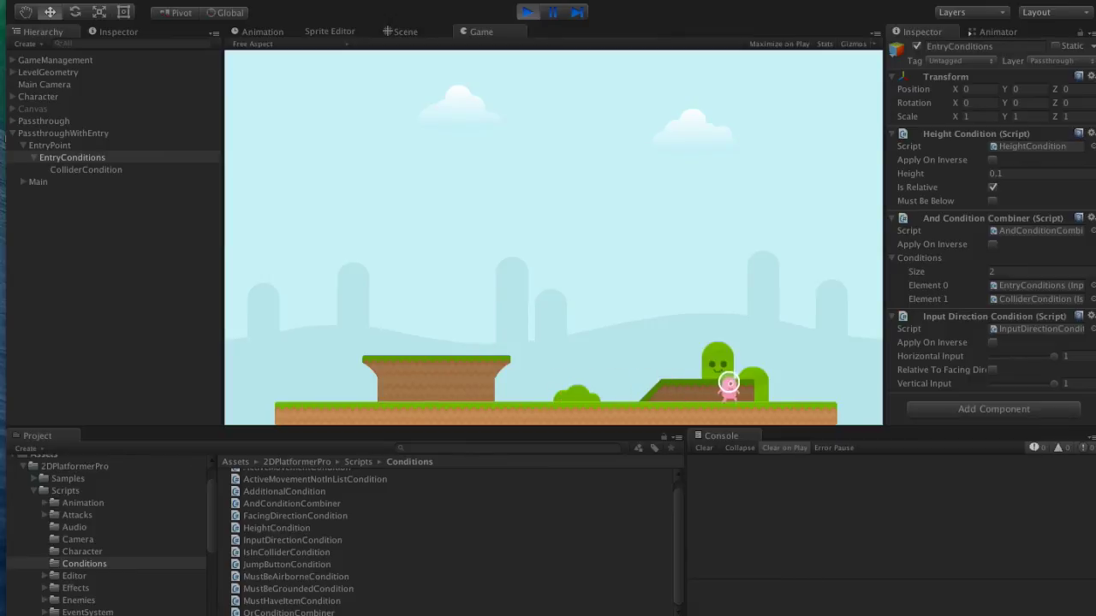
key(Left)
key(Right)
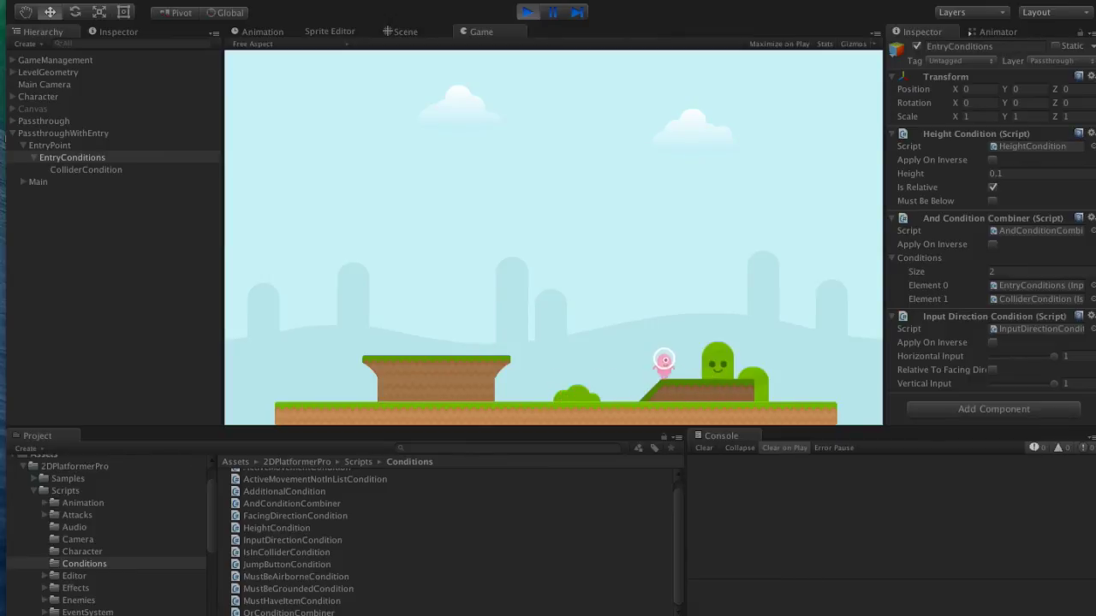
key(Left)
key(Right)
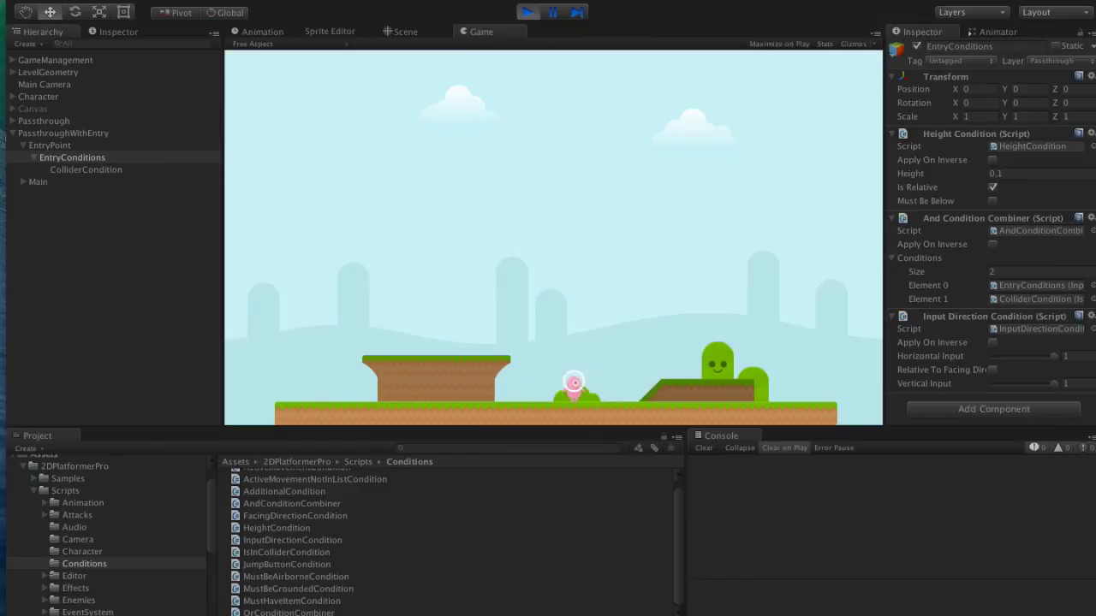
key(Left)
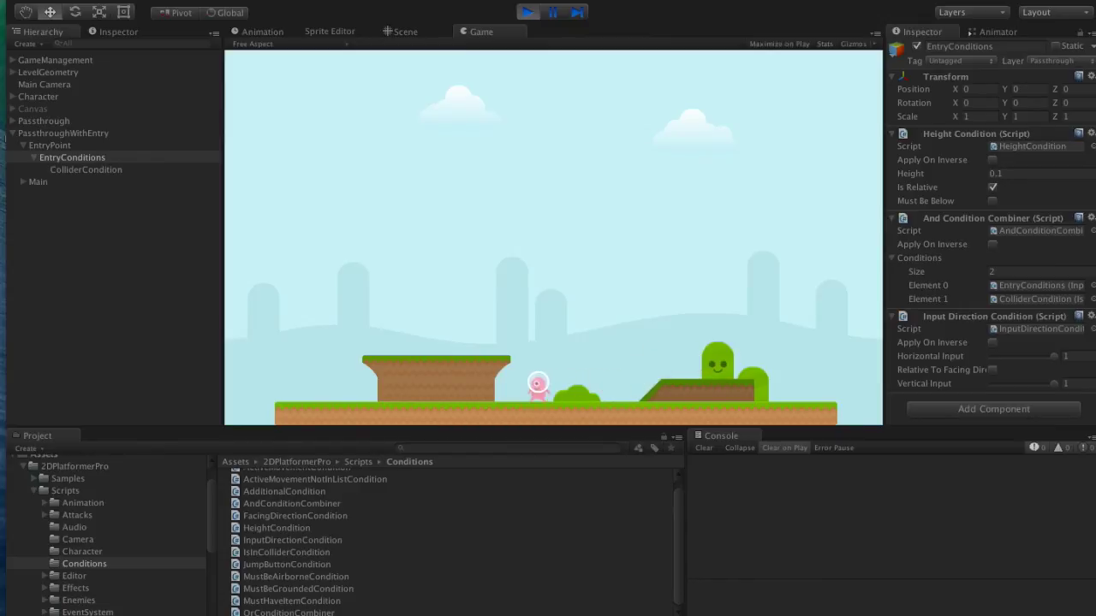
key(Right)
key(Left)
key(Right)
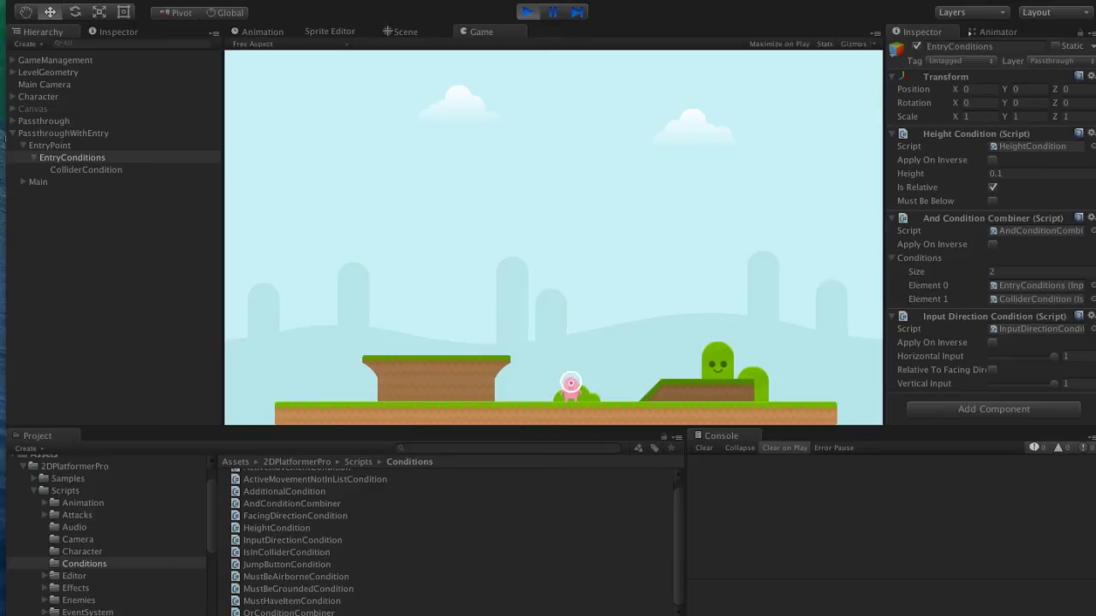
Enter the platform with up and right, cross it, drop off, then stop Play mode
key(Left)
key(Right)
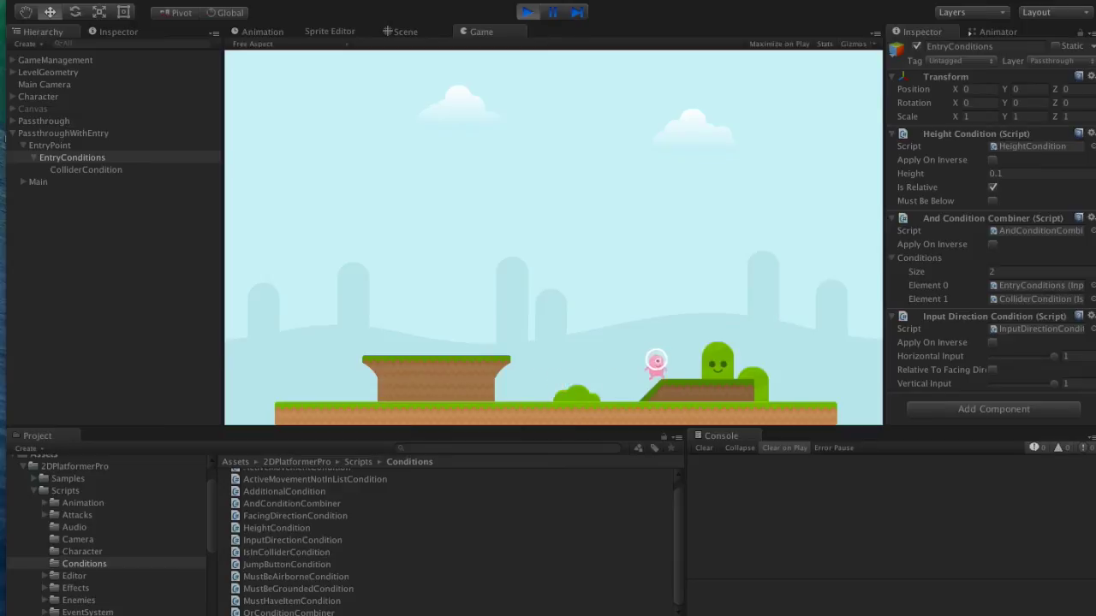
key(Left)
key(Right)
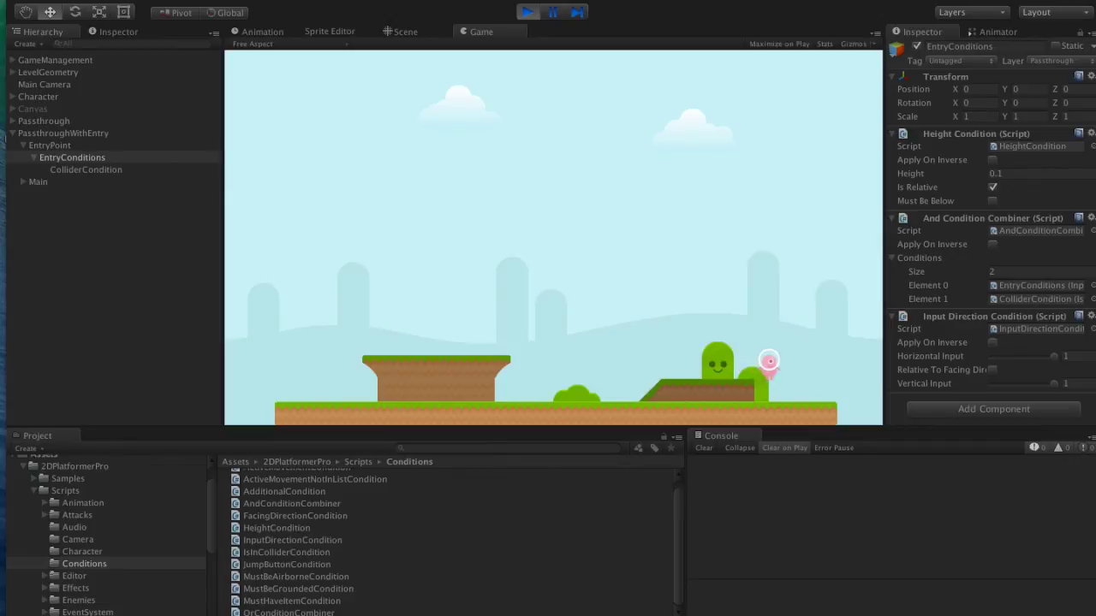
key(Left)
key(Right)
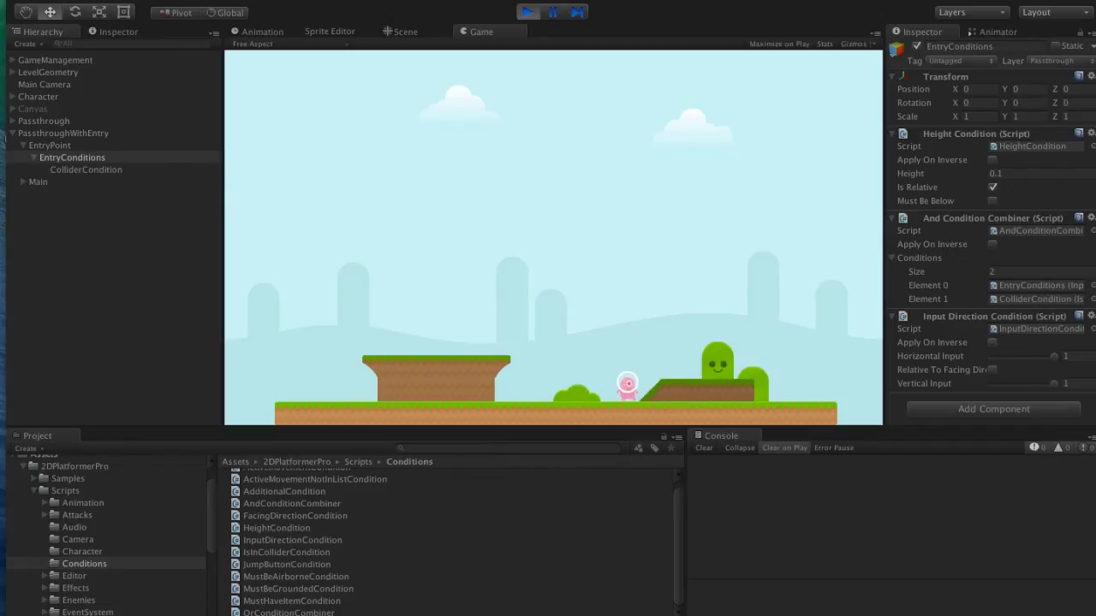
key(Left)
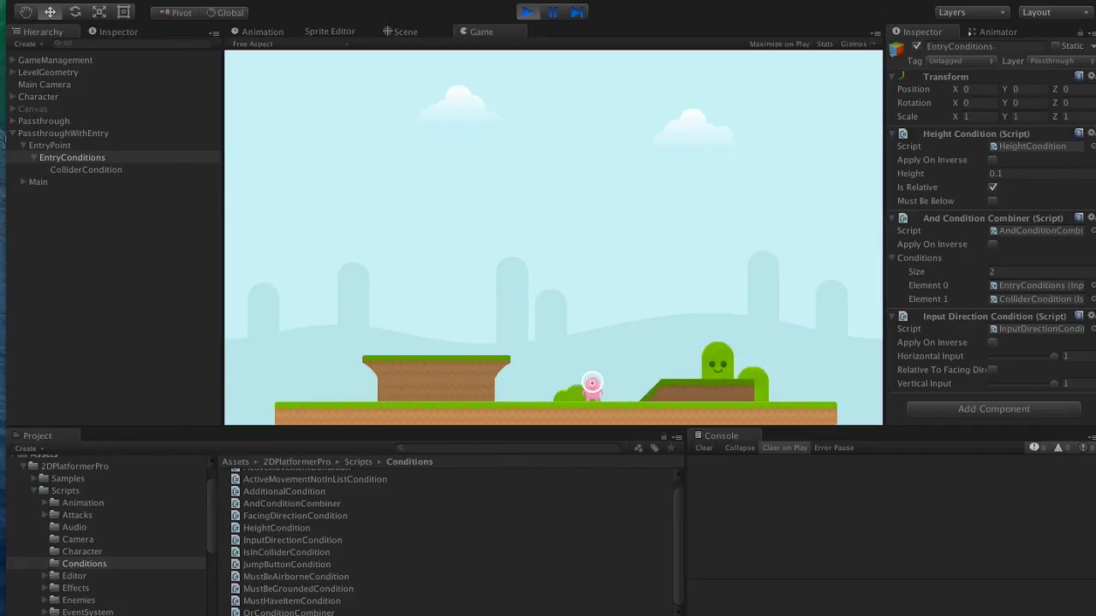
key(Right)
key(Up)
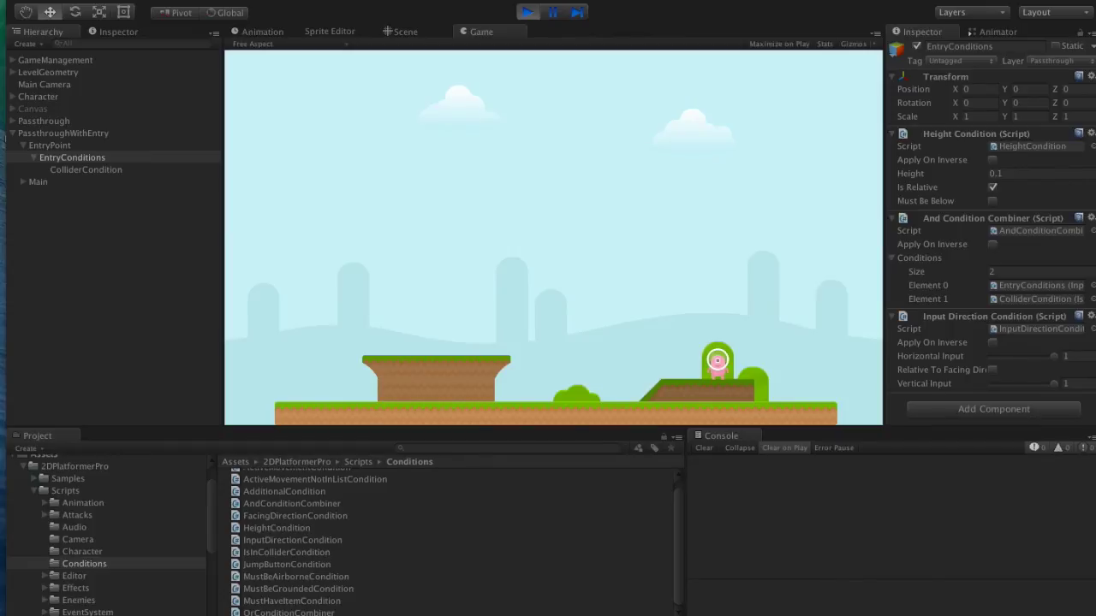
key(super+p)
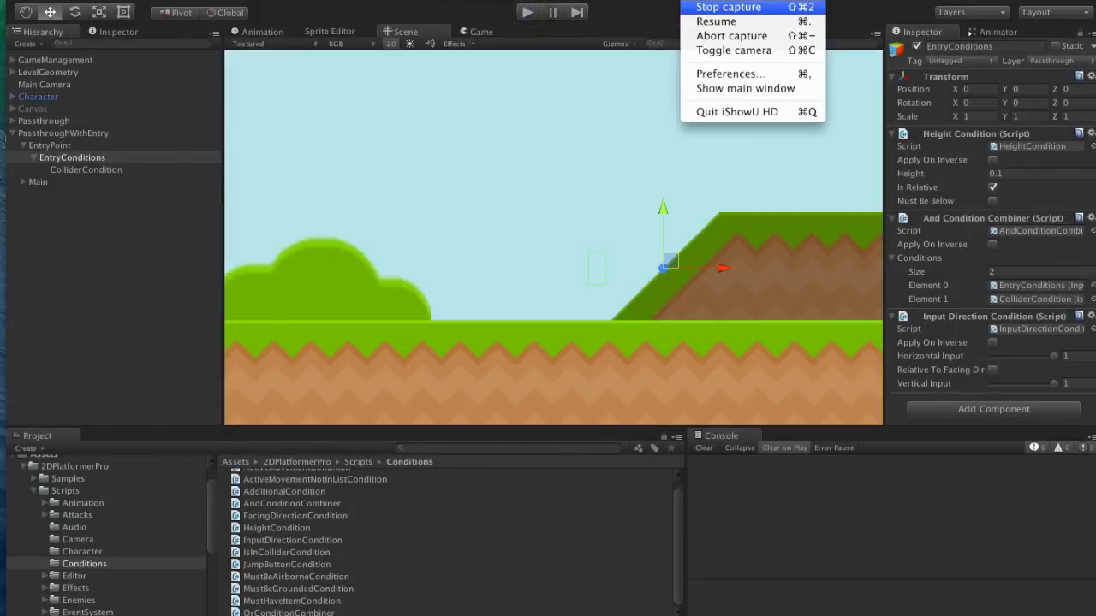